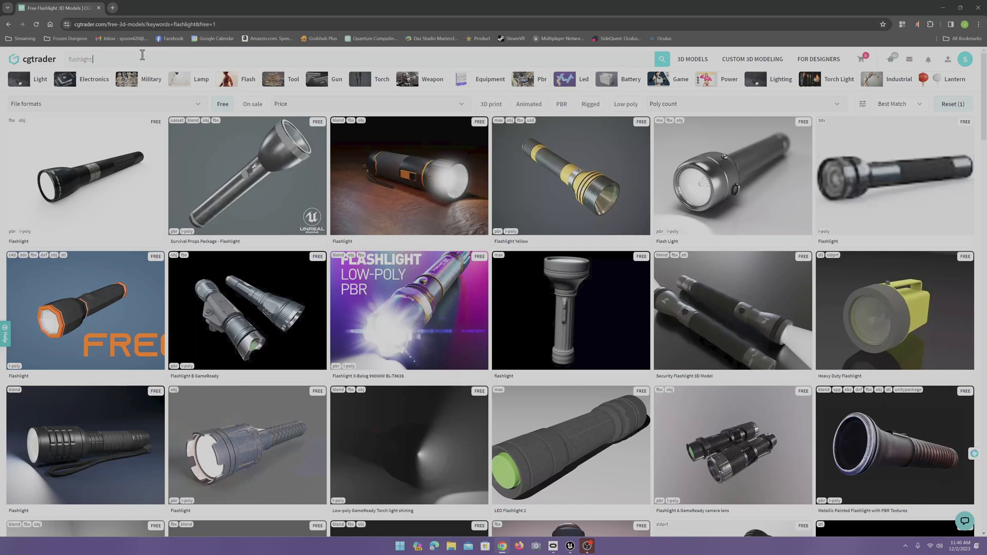
Search CGTrader for free flashlight models, examine the first result's free download page, and close the browser
key(Return)
click(107, 169)
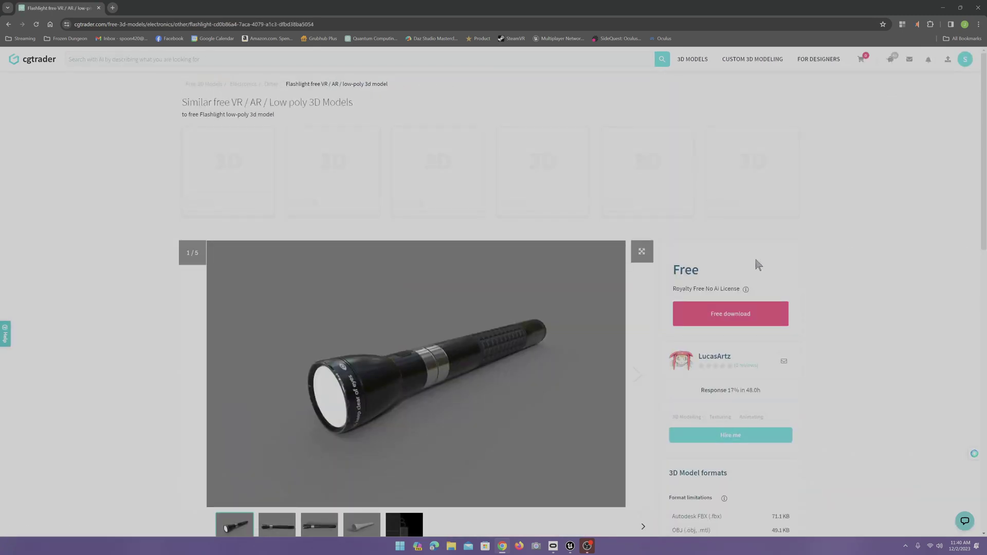
scroll(823, 268, down, 4)
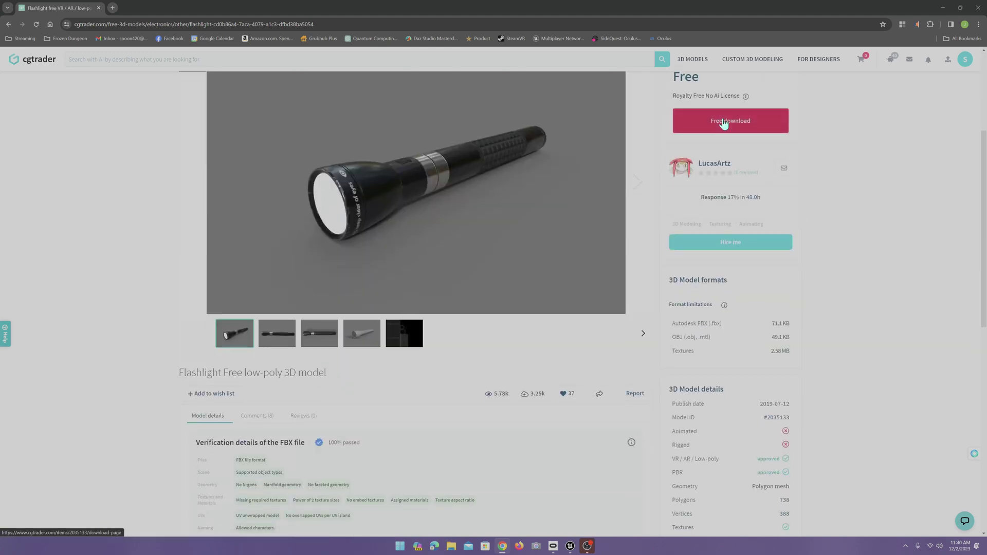
click(981, 7)
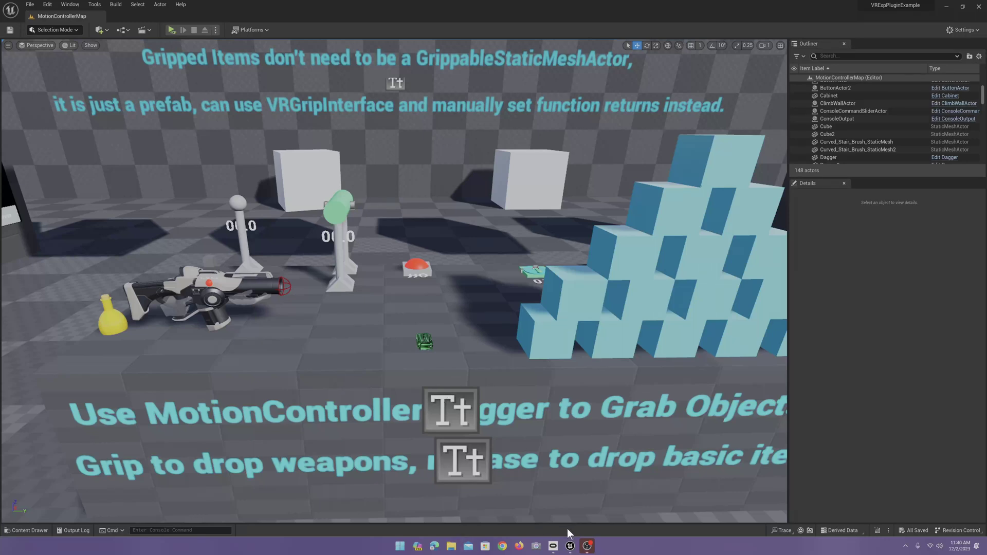
Dock the content browser into the Unreal editor layout with the AA_FILES folder open
click(31, 530)
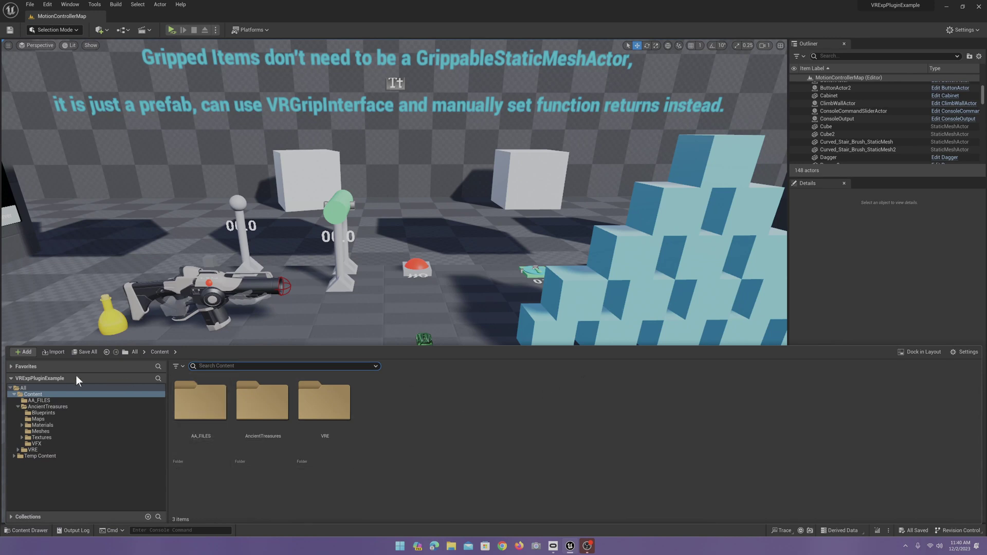
click(921, 353)
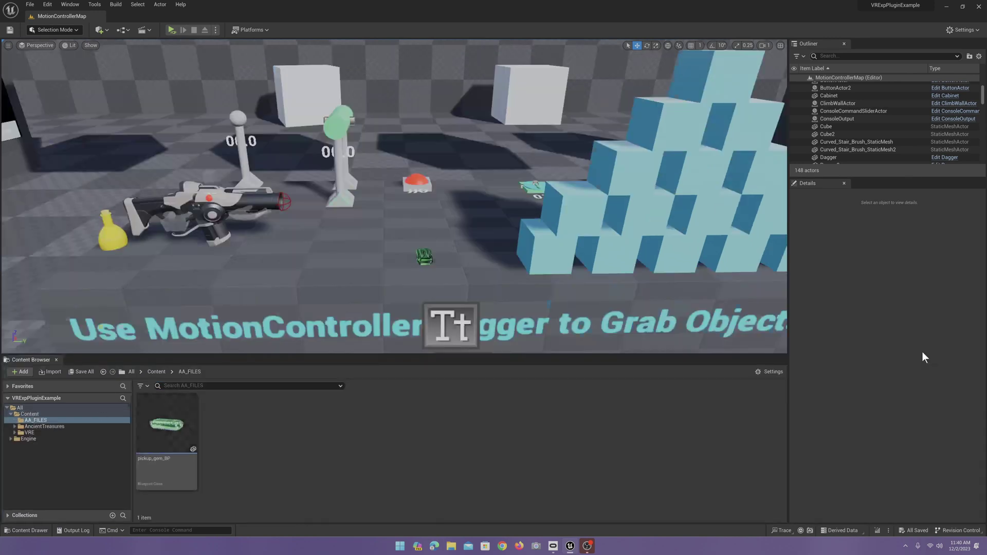
Import the torch FBX file from the desktop into AA_FILES with the default import options, and save all assets
click(947, 4)
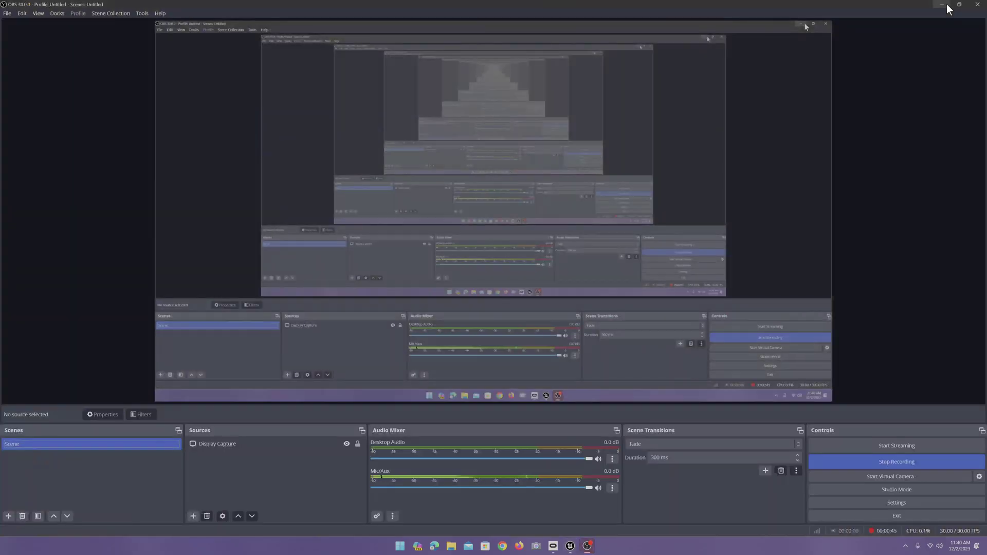
click(943, 5)
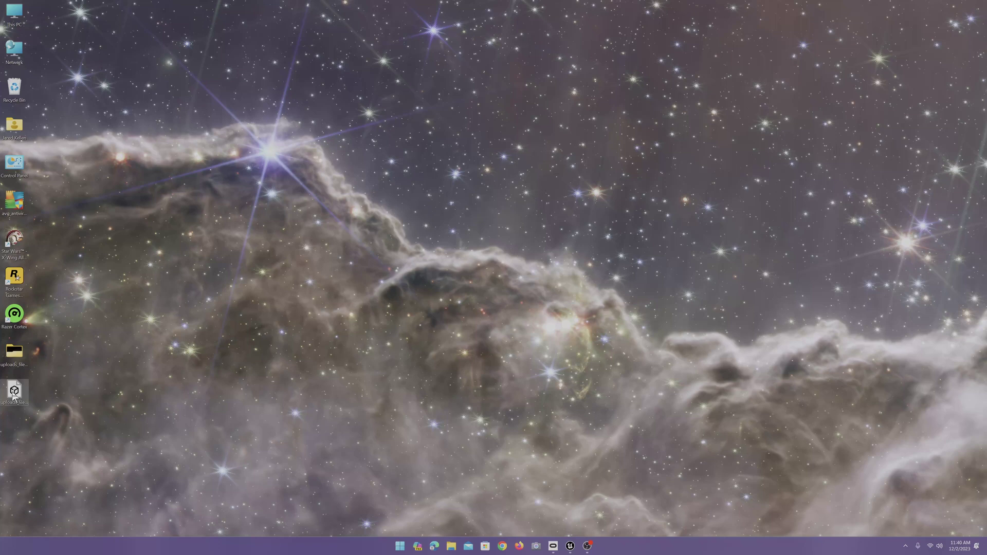
drag(14, 397, 514, 509)
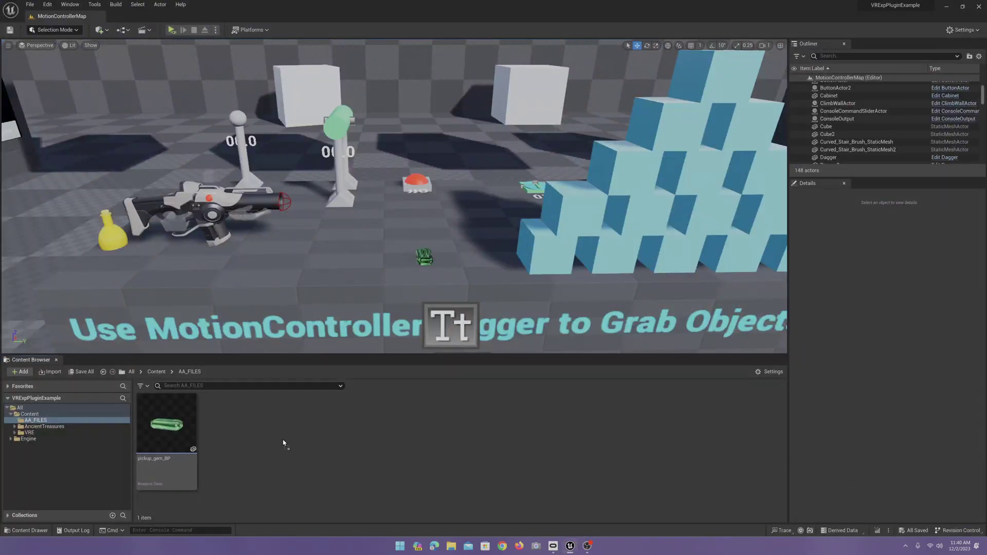
drag(283, 441, 284, 441)
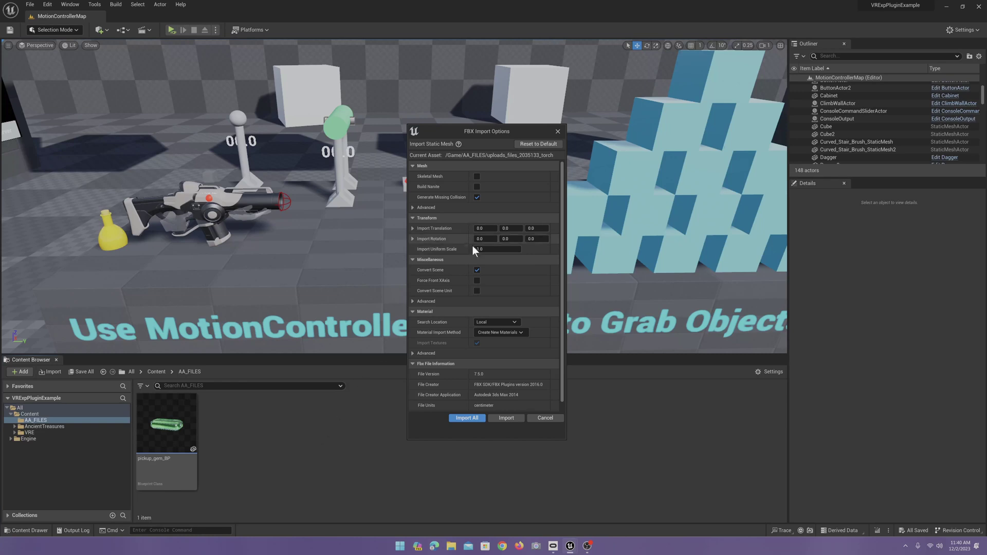
click(465, 418)
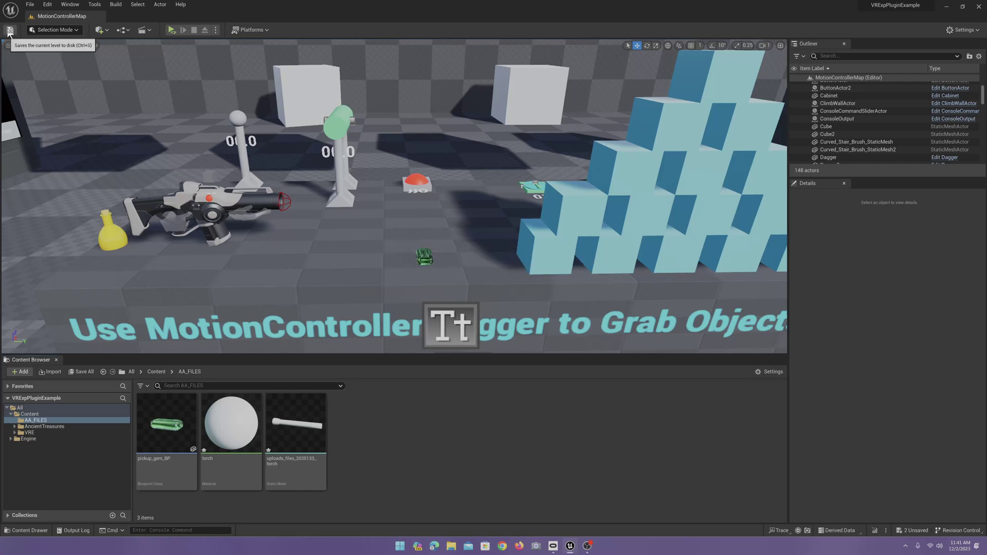
click(30, 4)
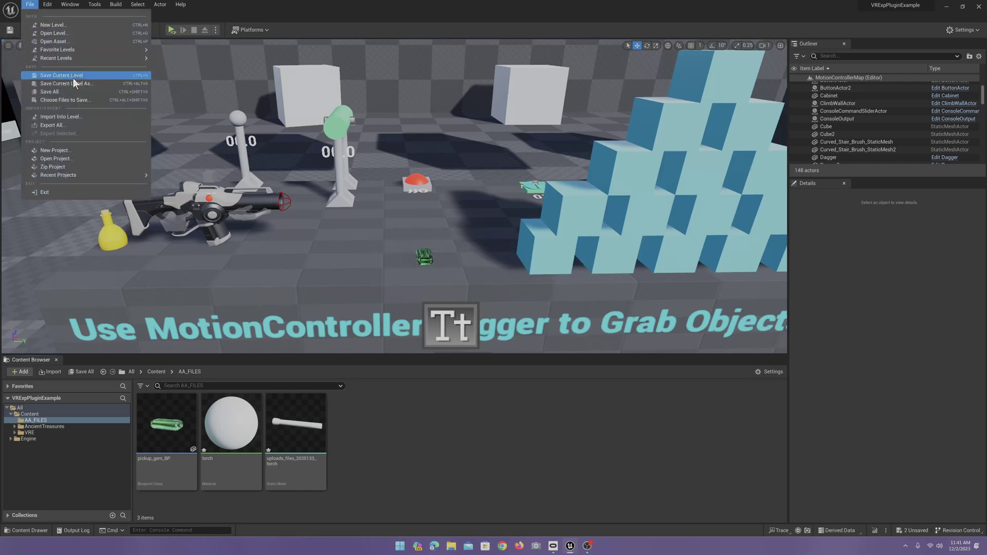
click(76, 92)
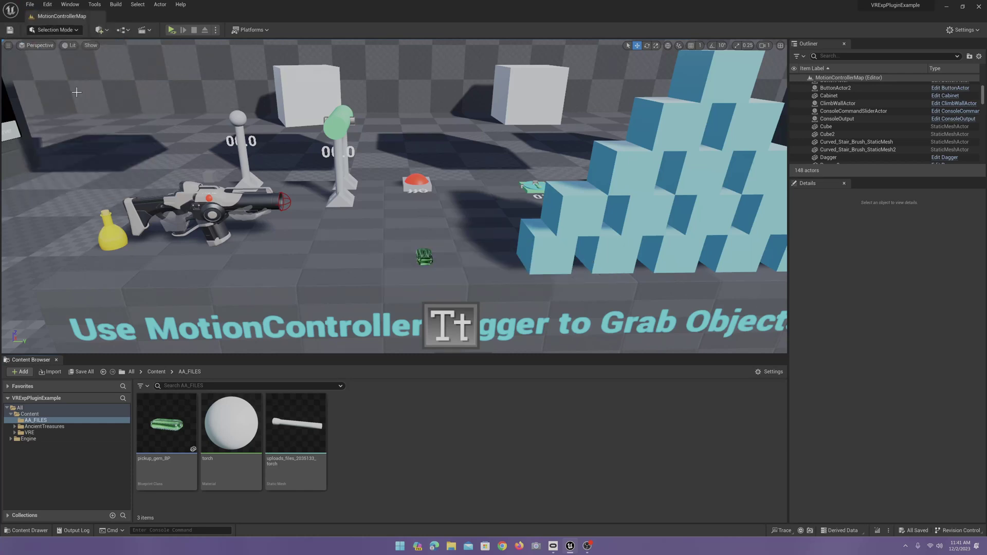
Import the flashlight's texture folder from the desktop into AA_FILES and save all assets
click(946, 6)
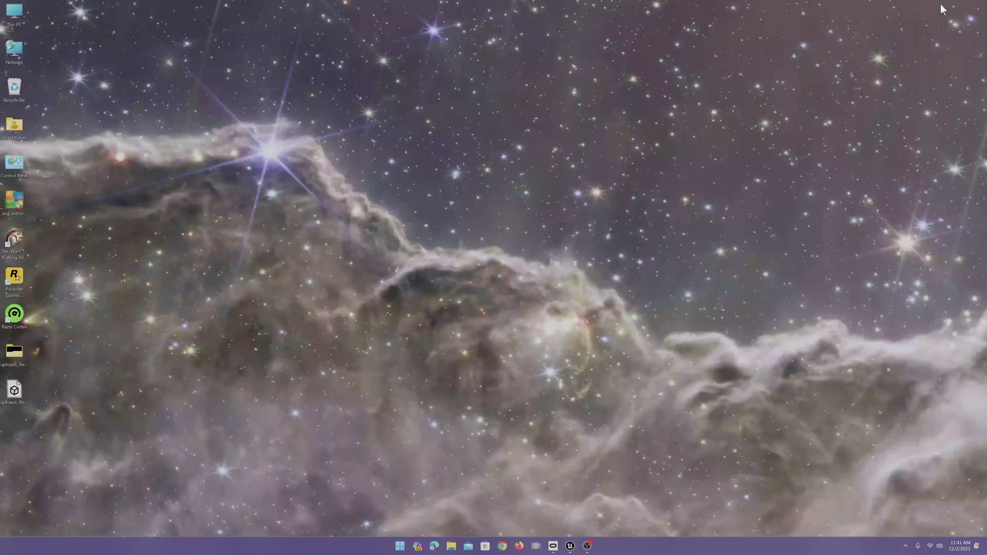
click(14, 359)
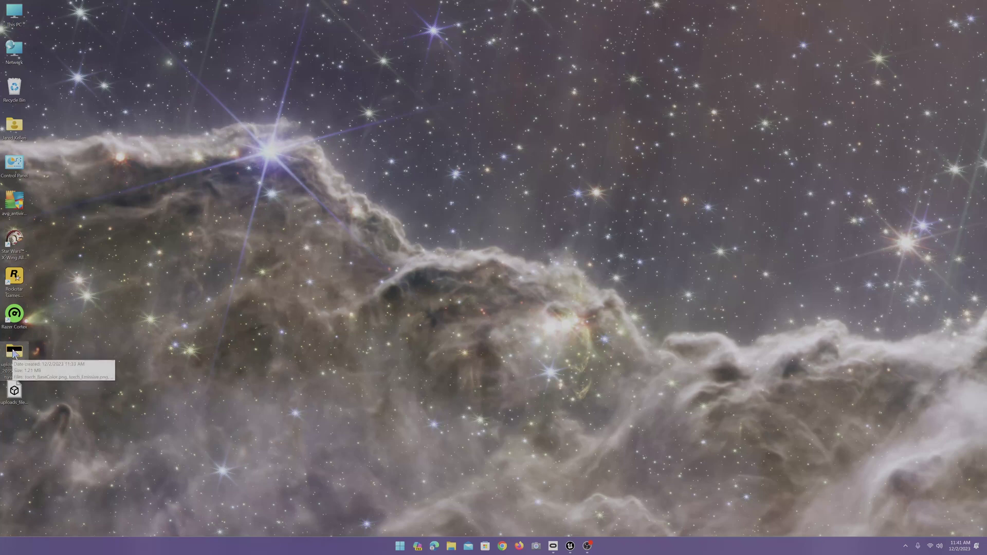
drag(14, 354, 433, 466)
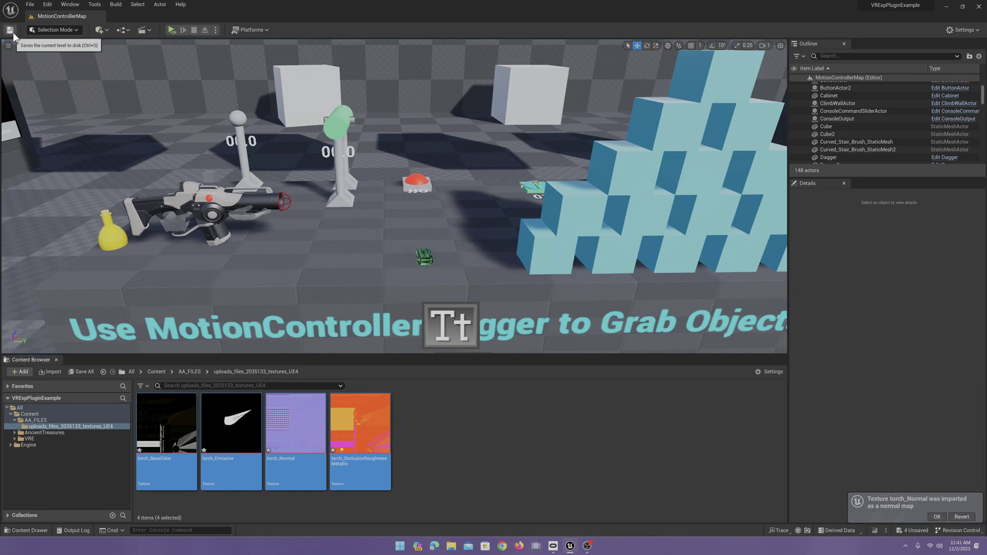
click(30, 4)
click(63, 92)
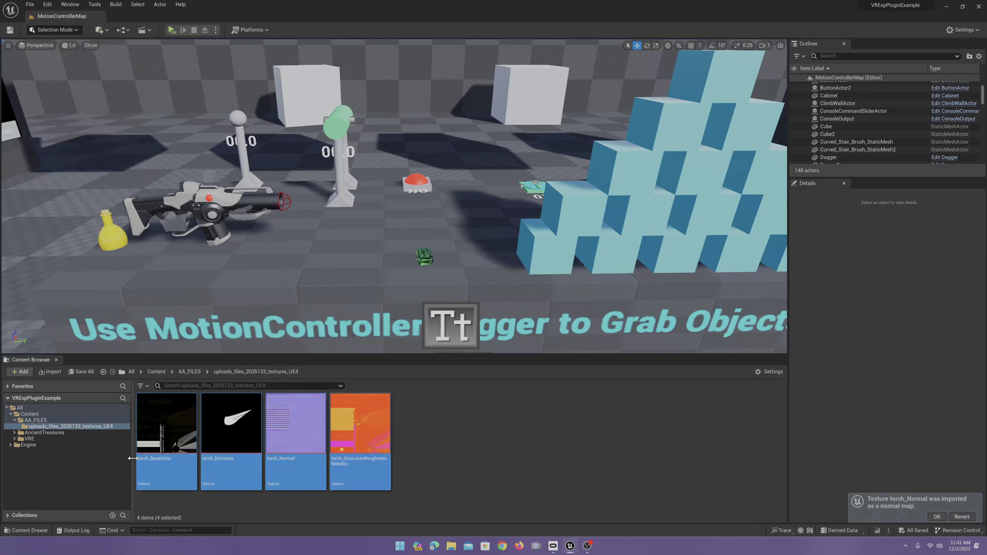
Move the torch material and the torch static mesh from AA_FILES into the imported textures folder
click(42, 420)
click(374, 487)
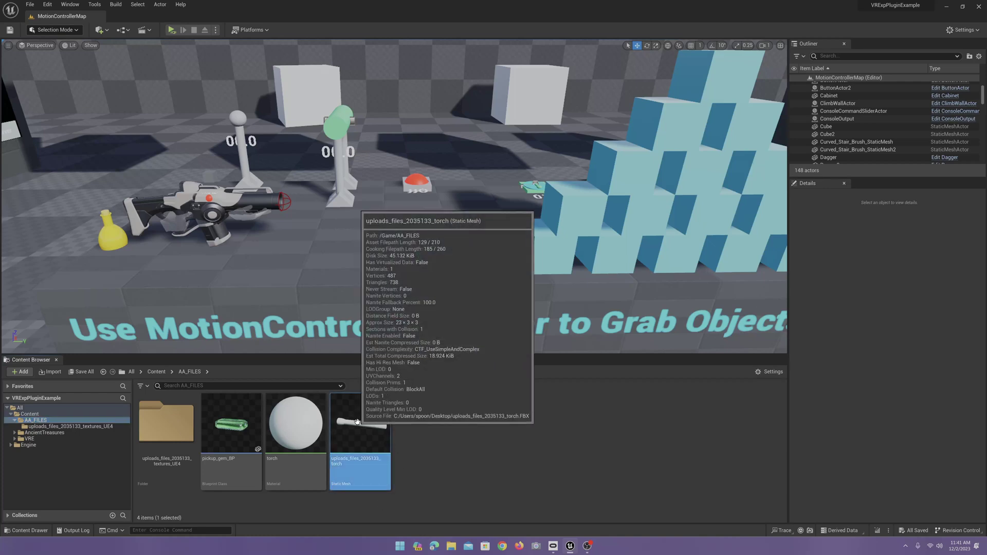
ctrl+click(307, 439)
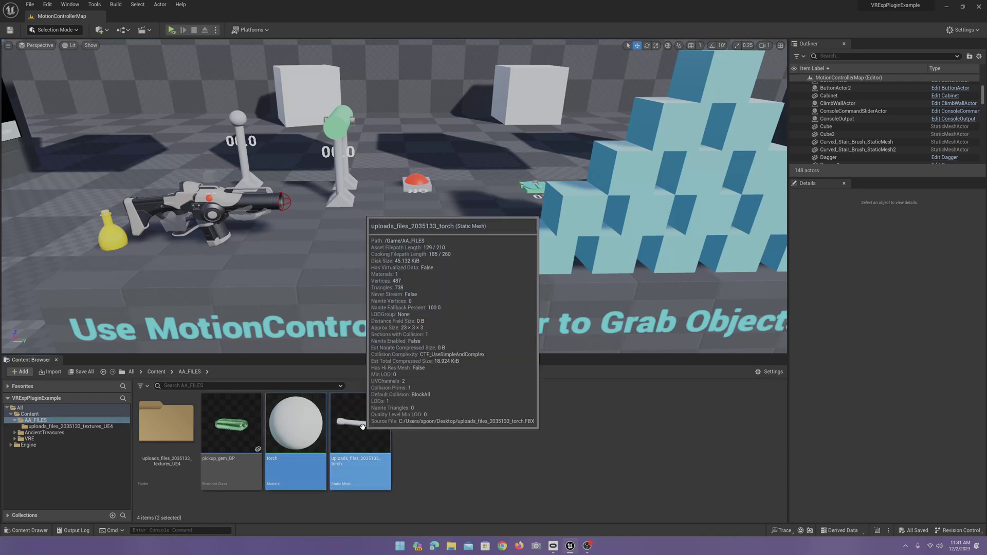
drag(360, 437, 166, 432)
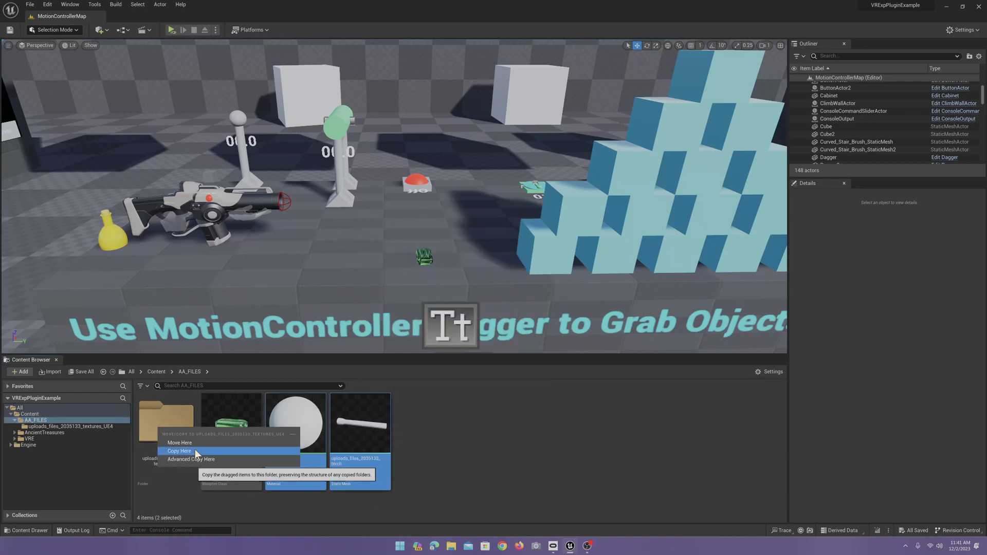
click(196, 446)
Rename the imported textures folder in AA_FILES as Flashlight
click(193, 446)
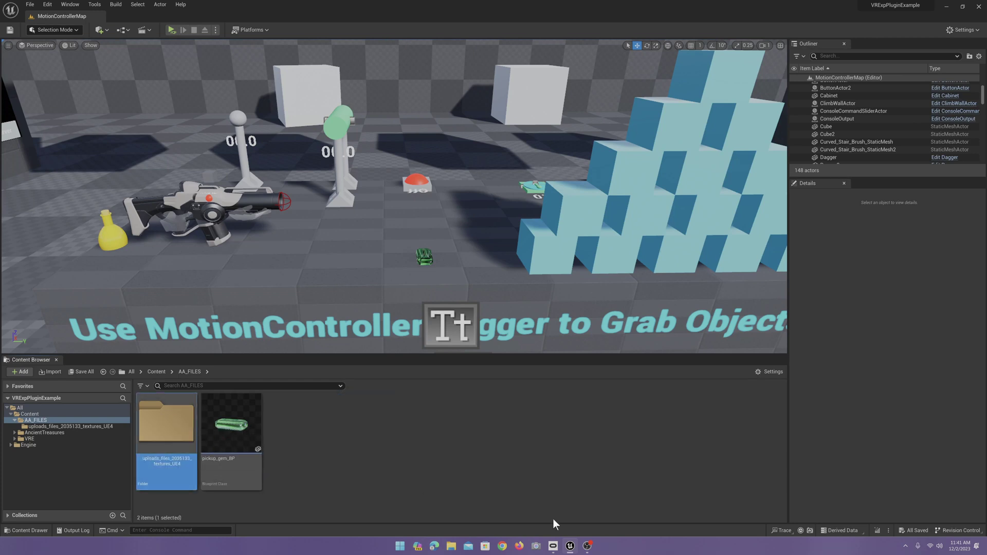
key(F2)
text(Flashlight)
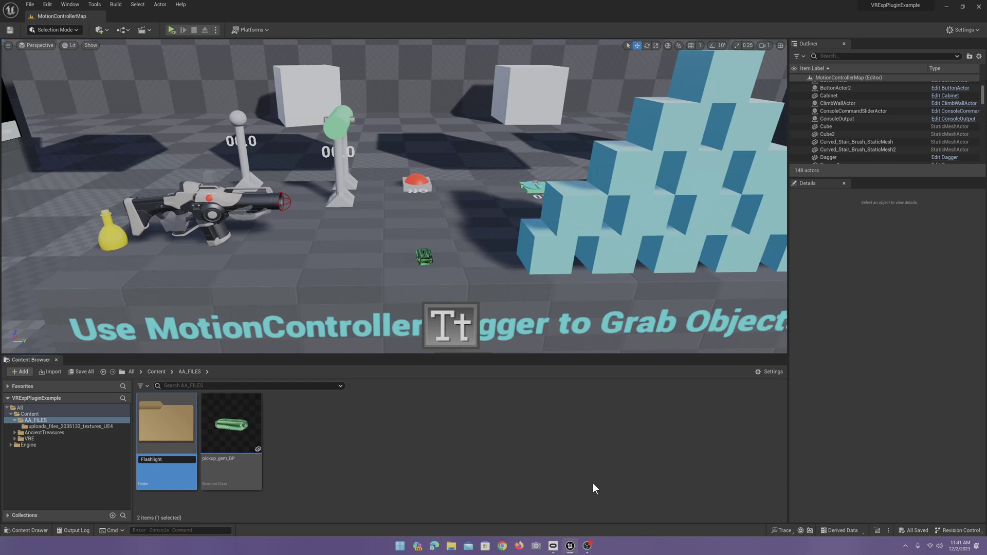
key(Return)
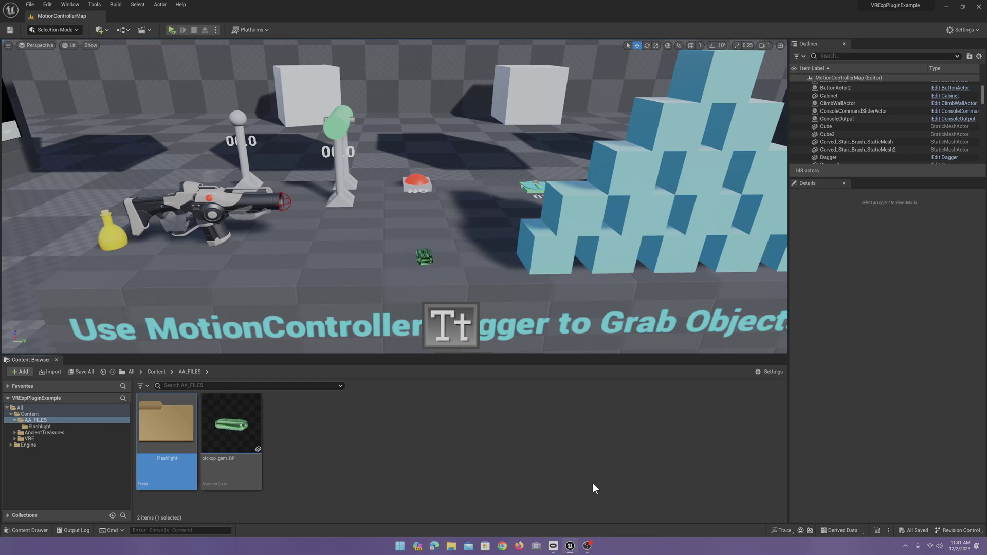
Open the torch material from the Flashlight folder and position its editor window so the folder's textures stay accessible
key(Return)
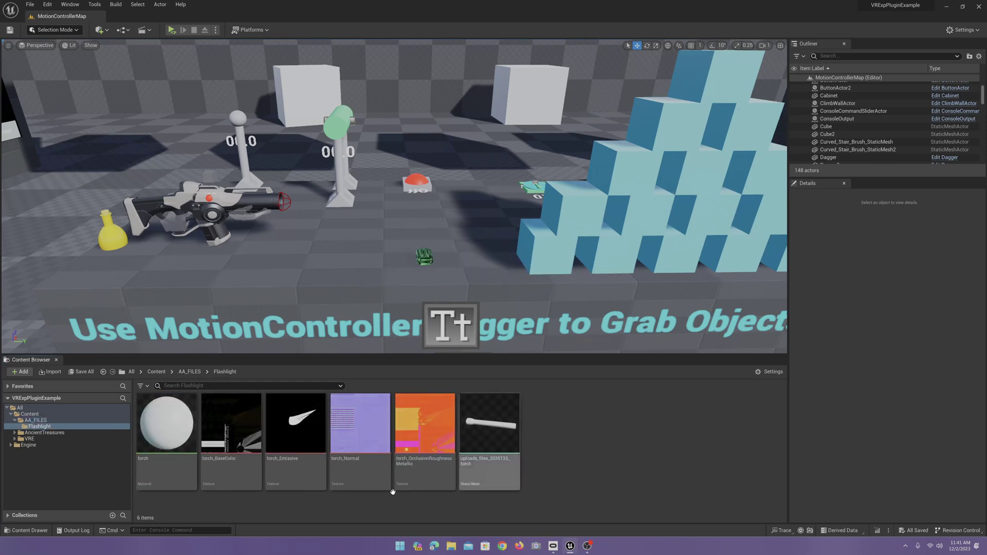
click(163, 422)
double_click(164, 422)
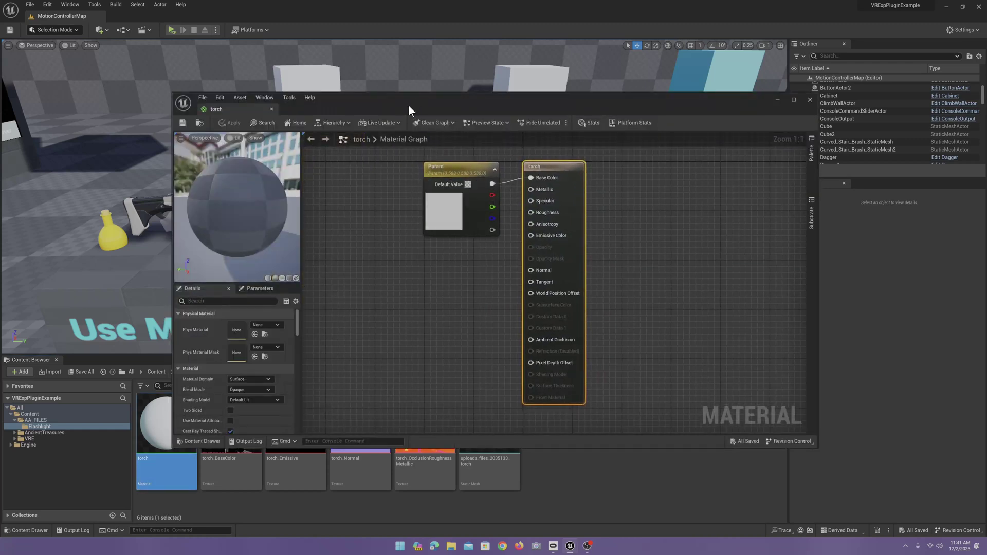
drag(409, 106, 421, 42)
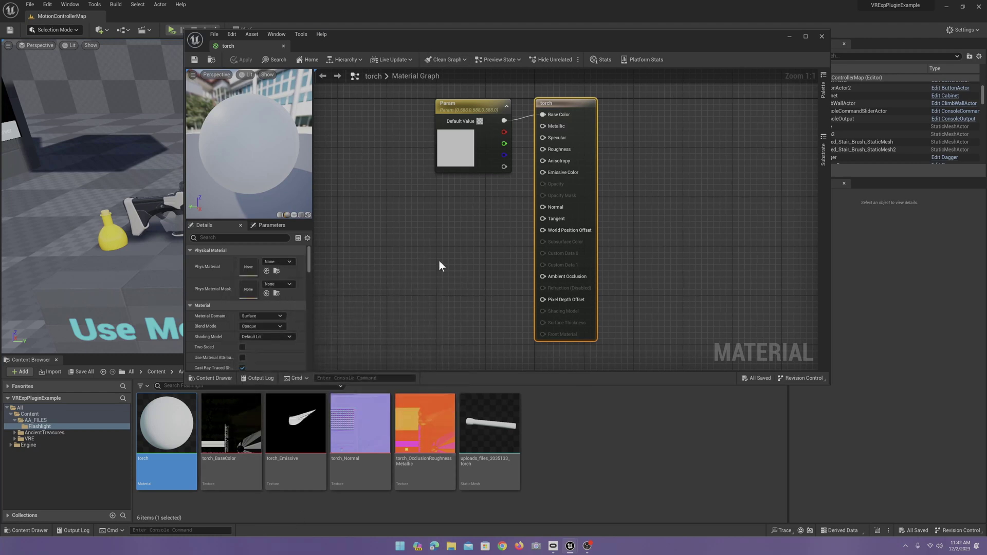
Delete the Param node connected to Base Color in the torch material graph
click(457, 150)
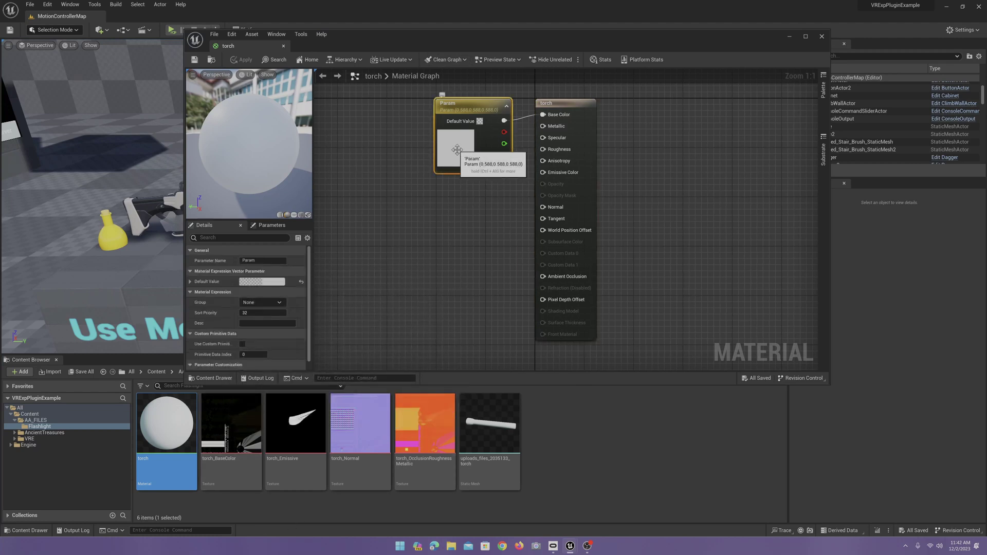
scroll(271, 326, down, 1)
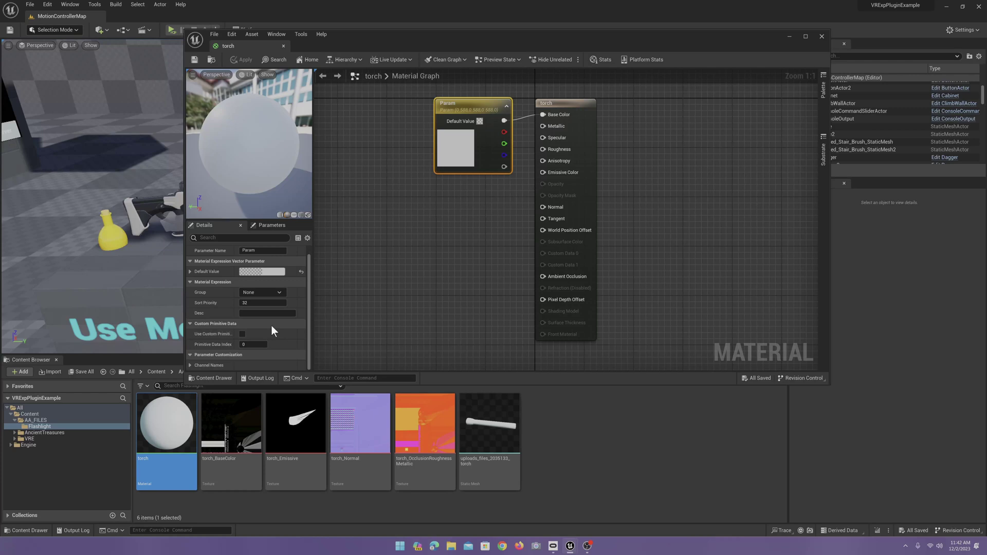
scroll(272, 326, up, 1)
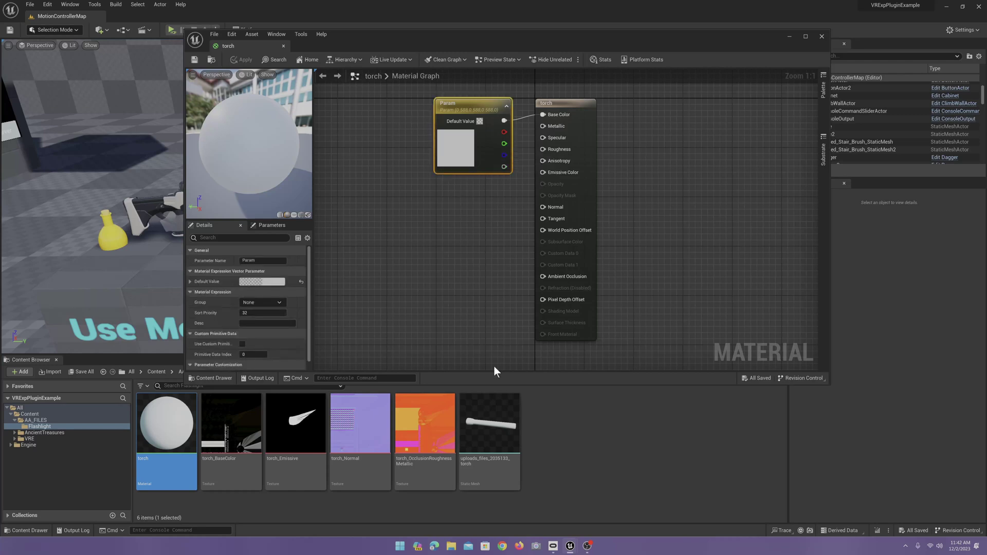
key(Delete)
Add the torch_BaseColor, torch_Emissive, torch_Normal and torch_OcclusionRoughnessMetallic textures to the torch material graph as texture samples
click(231, 476)
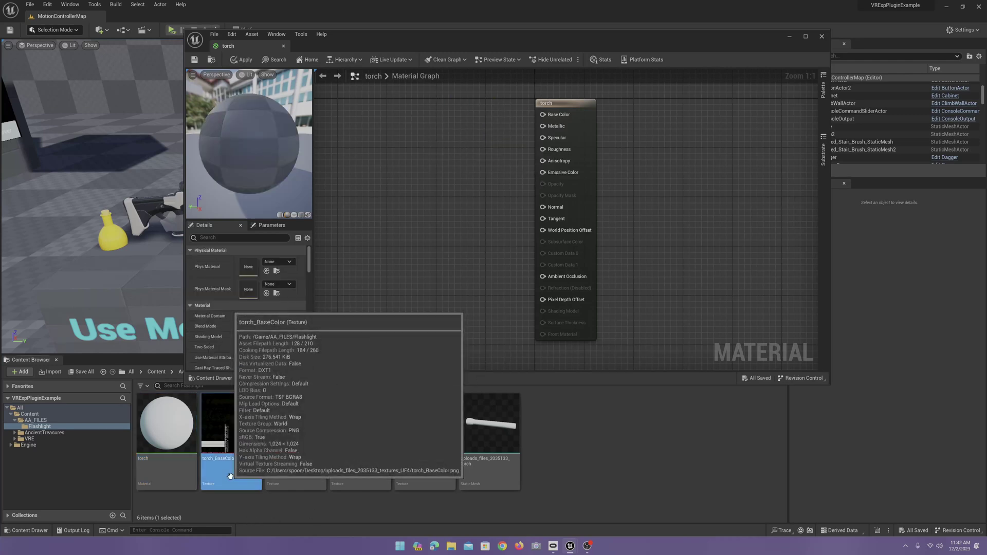
ctrl+click(303, 479)
ctrl+click(360, 480)
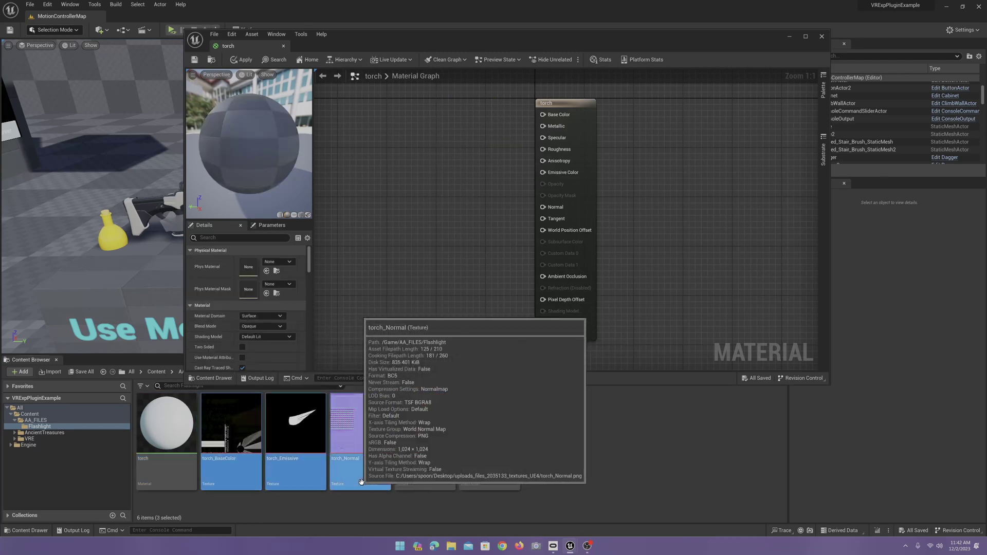
ctrl+click(425, 473)
drag(296, 426, 402, 164)
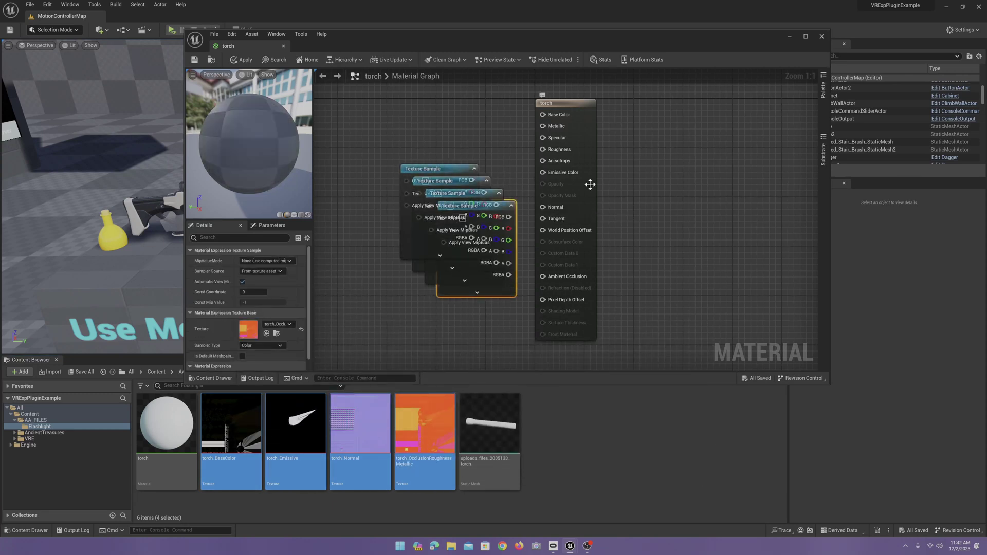
Dock the torch material editor in the main window and spread the four texture samples into a column beside the material node
right_drag(620, 161, 644, 194)
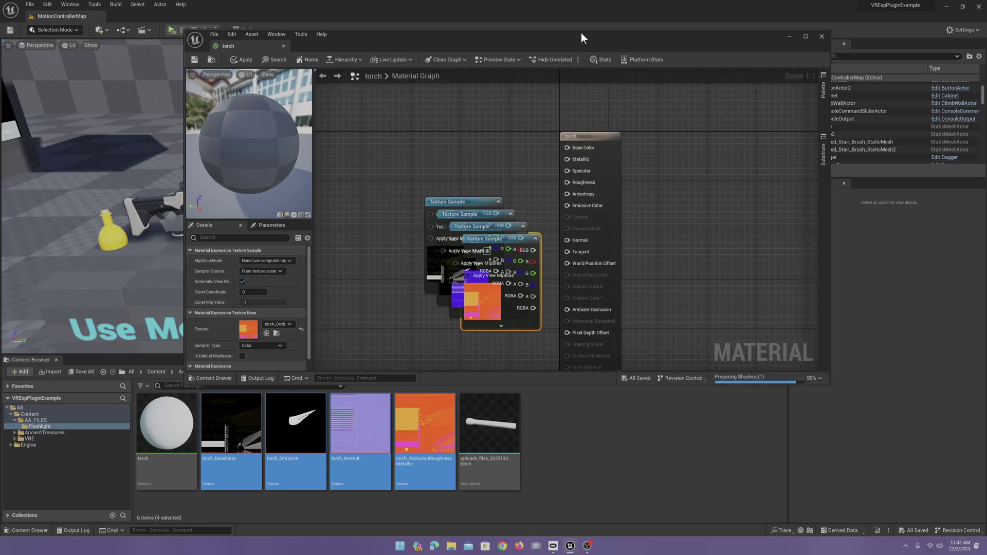
double_click(252, 48)
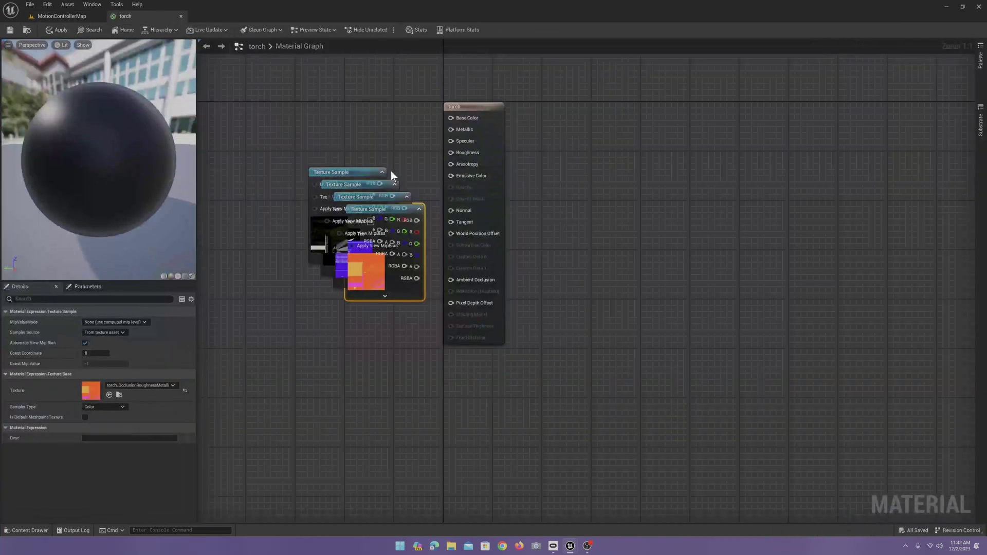
drag(354, 174, 336, 80)
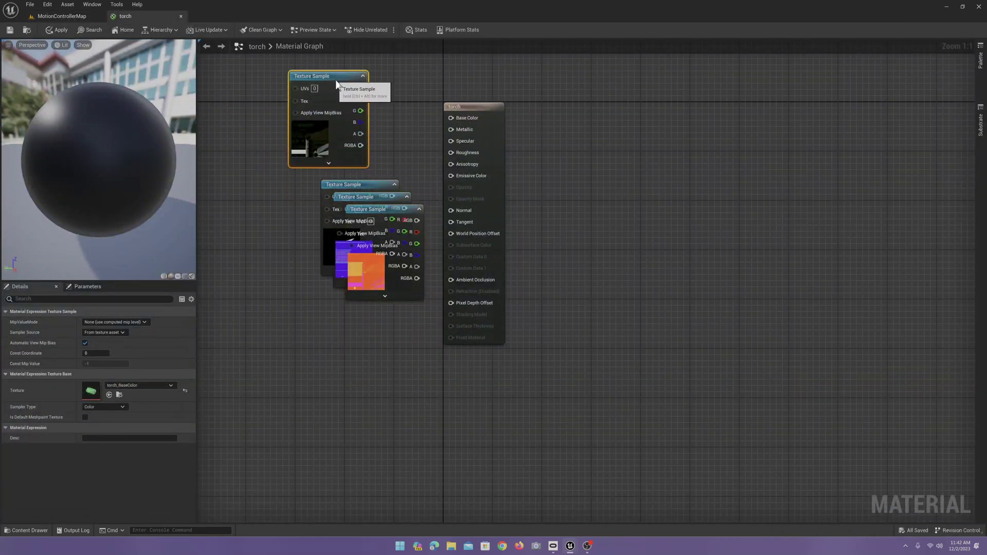
drag(388, 208, 343, 394)
drag(378, 197, 357, 303)
drag(357, 185, 318, 187)
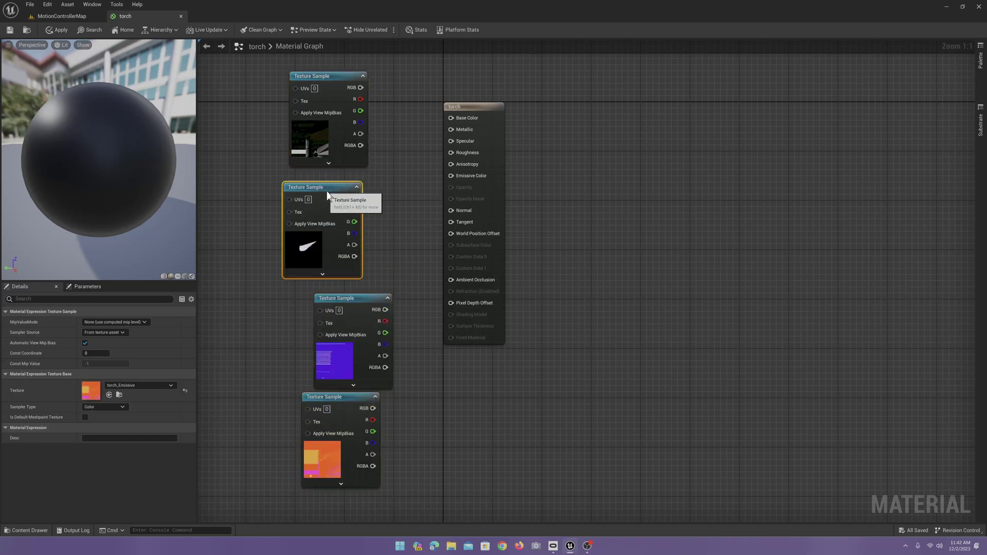
Connect the base color texture's RGB output to Base Color and tidy the spacing of the other texture samples in the column
drag(362, 89, 452, 119)
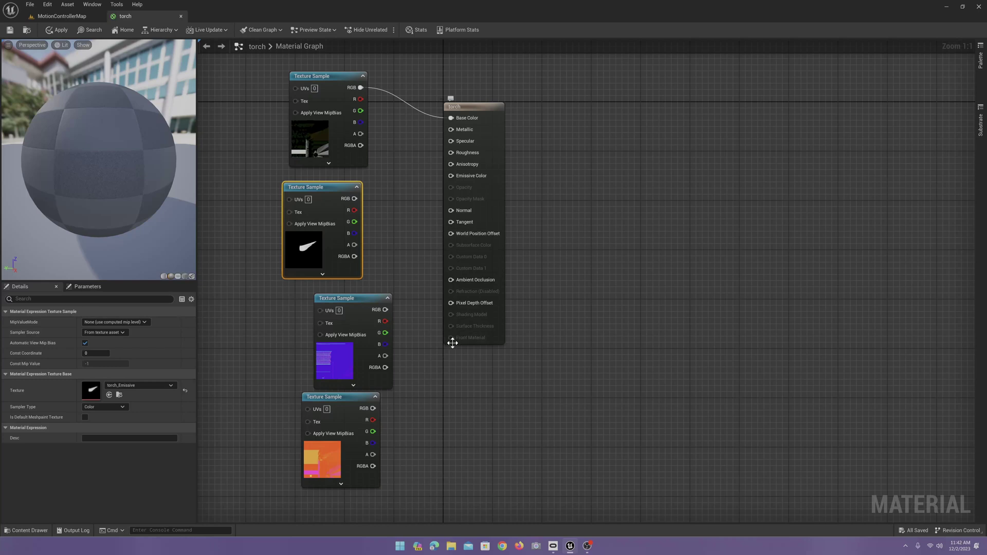
drag(362, 437, 362, 456)
drag(365, 317, 339, 322)
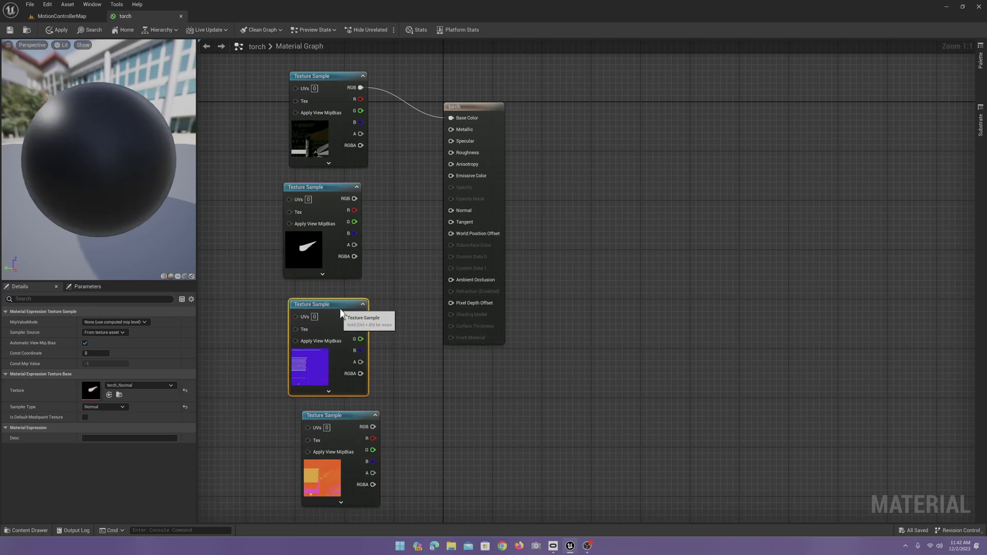
drag(331, 190, 350, 196)
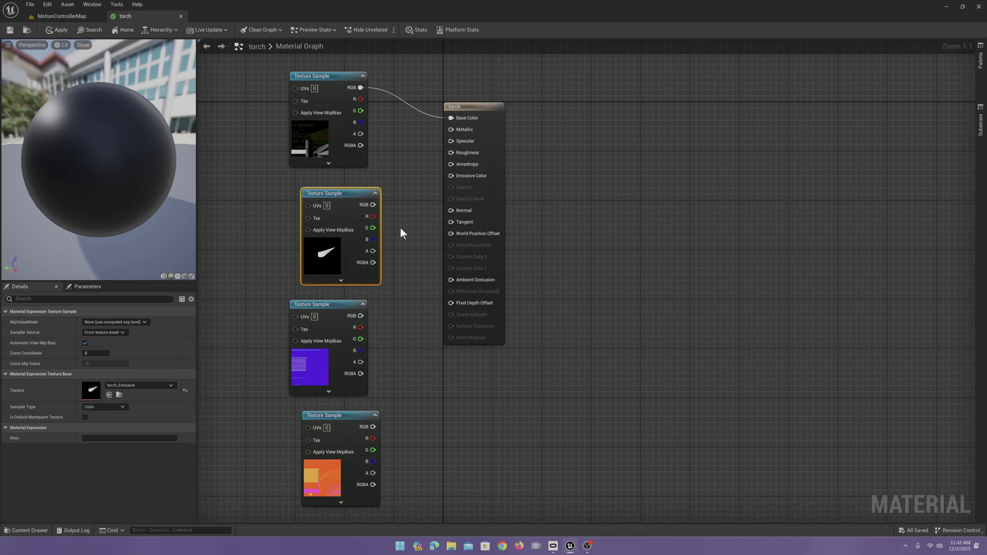
Connect the emissive texture's RGB output to Emissive Color and the normal texture's R output to Normal
right_click(451, 176)
click(427, 175)
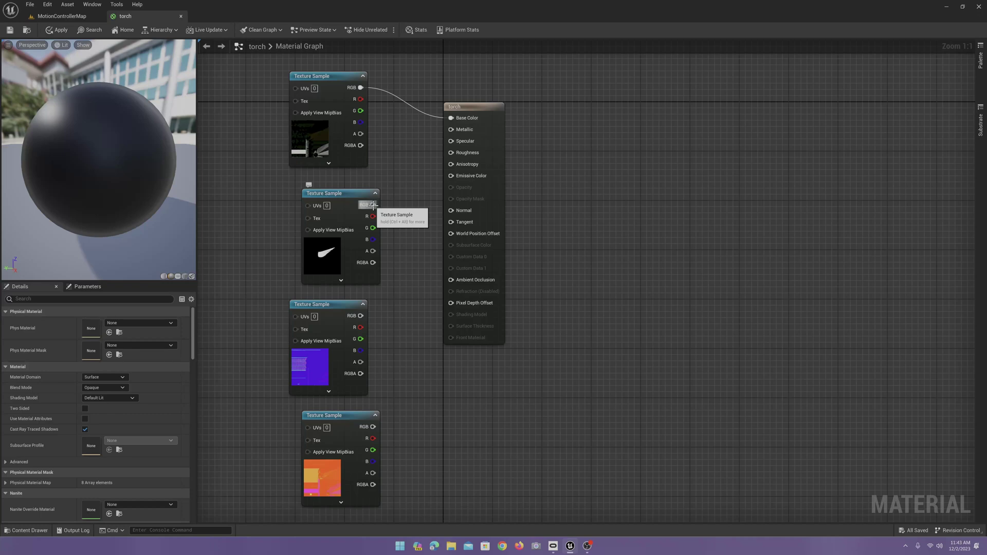
drag(373, 205, 451, 176)
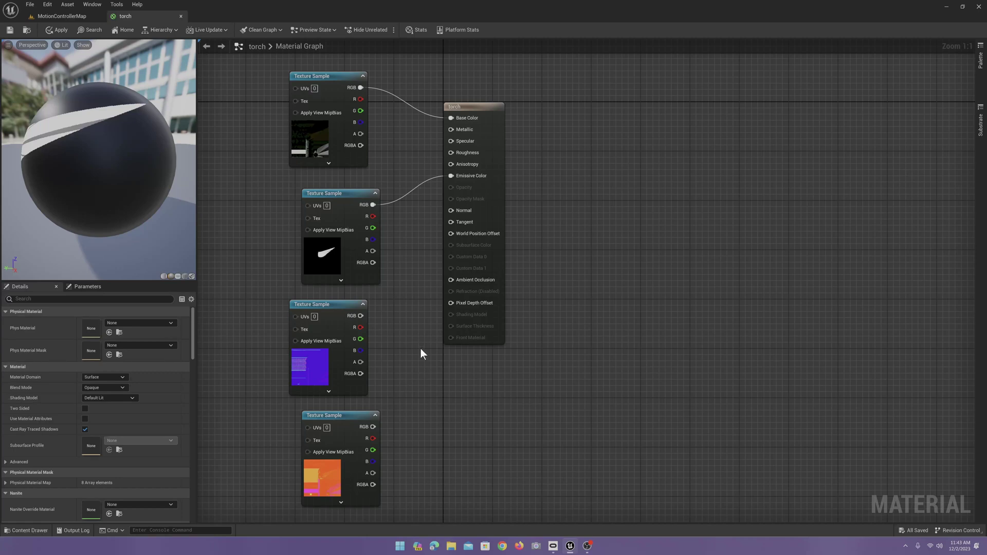
click(307, 377)
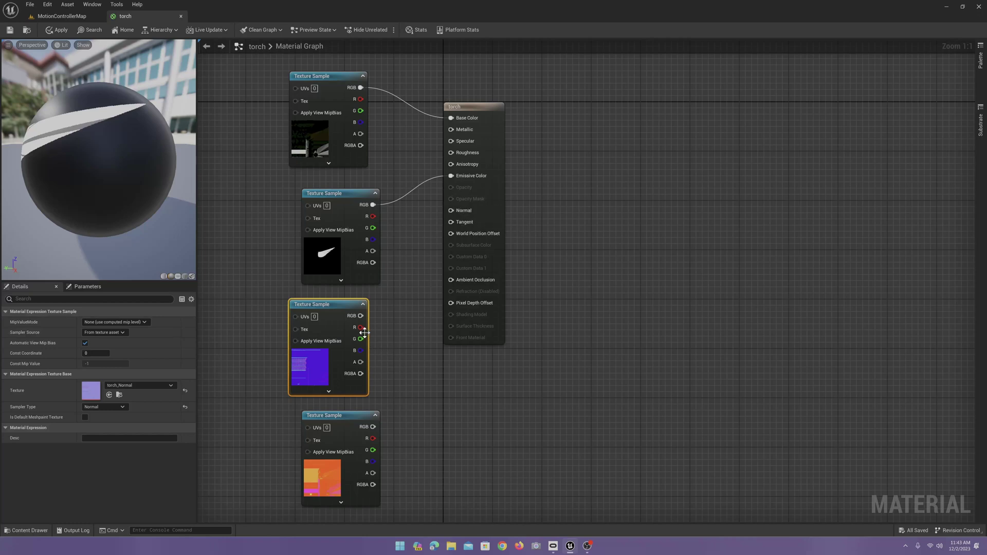
drag(361, 328, 455, 215)
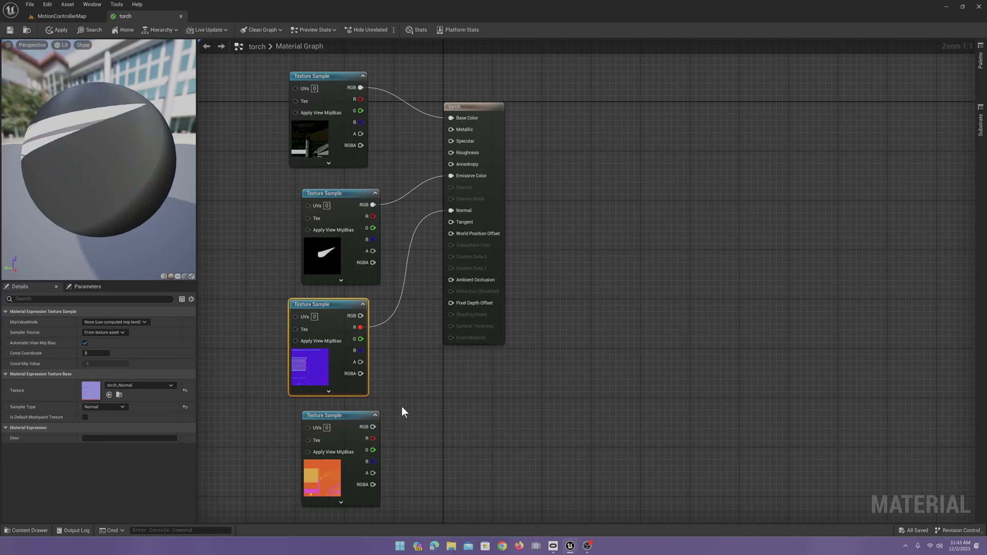
Connect the OcclusionRoughnessMetallic texture's R output to Roughness and save the torch material
click(328, 483)
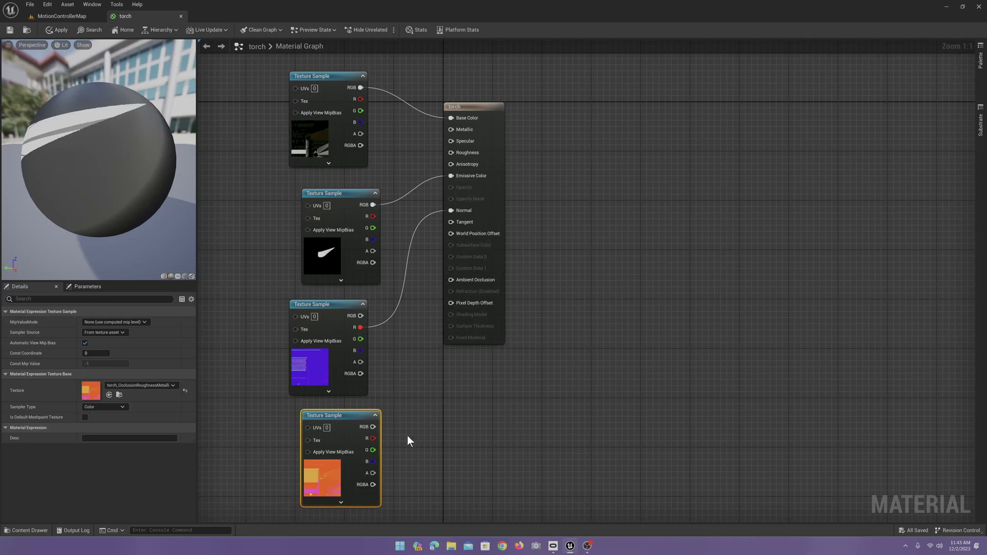
drag(373, 439, 455, 151)
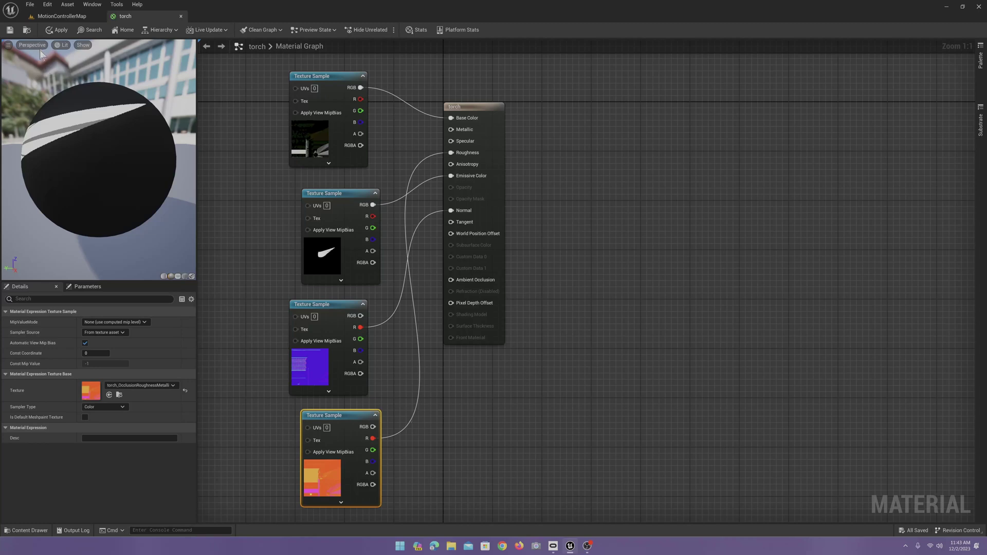
click(12, 30)
Try out the torch static mesh in MotionControllerMap near the green gem, inspect it up close and delete it
click(64, 16)
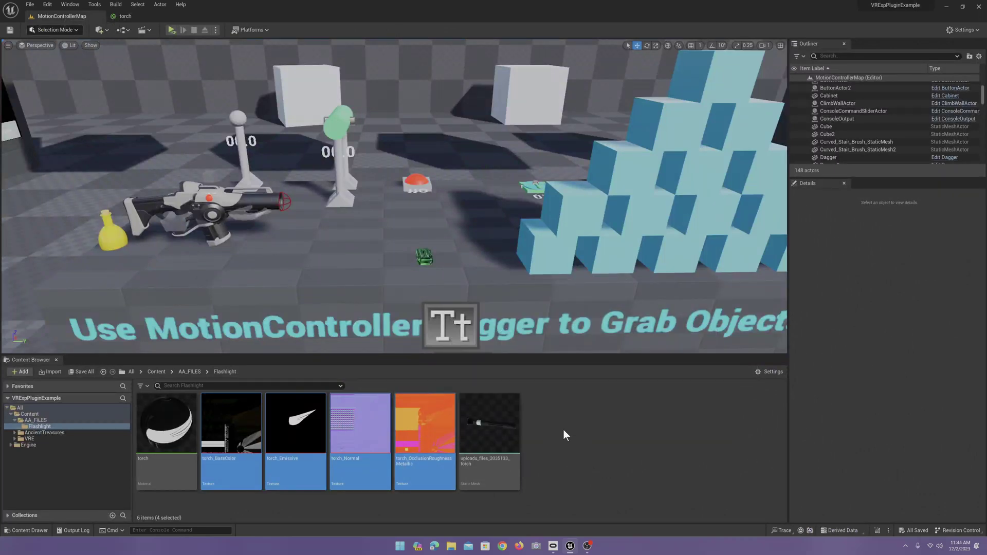
drag(488, 427, 352, 262)
key(f)
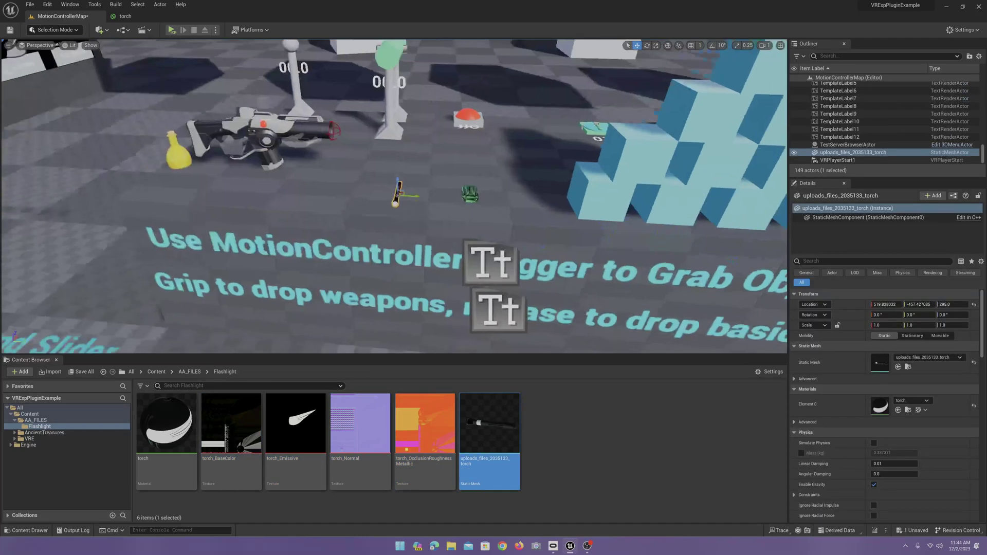
right_drag(351, 263, 351, 263)
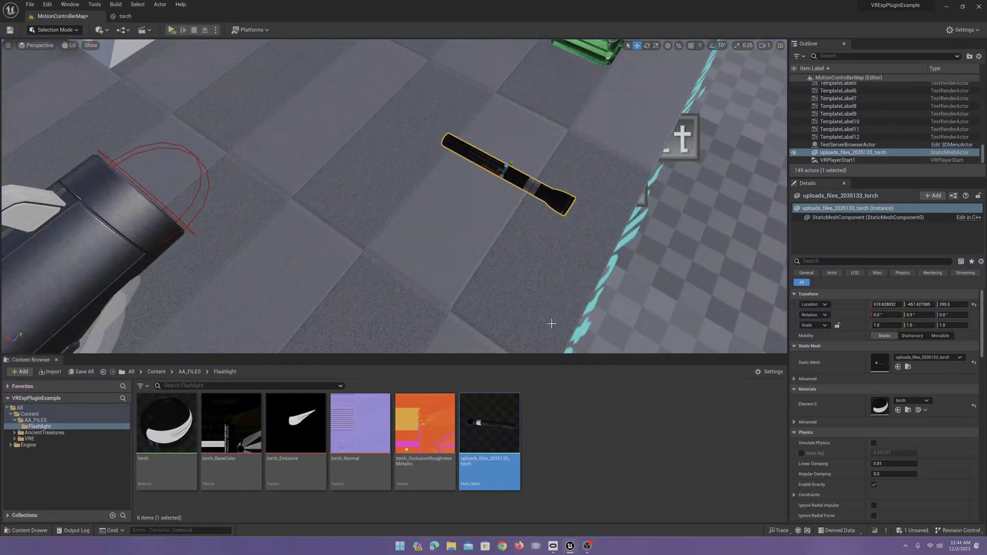
key(Delete)
right_drag(618, 267, 619, 266)
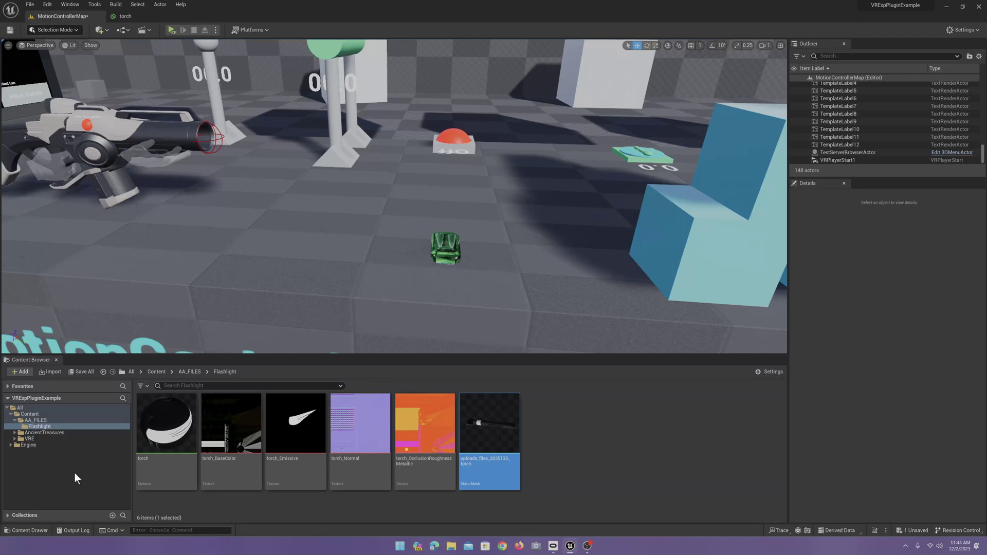
Duplicate pickup_gem_BP in the AA_FILES folder and name the copy pickup_Flashlight_BP
click(36, 420)
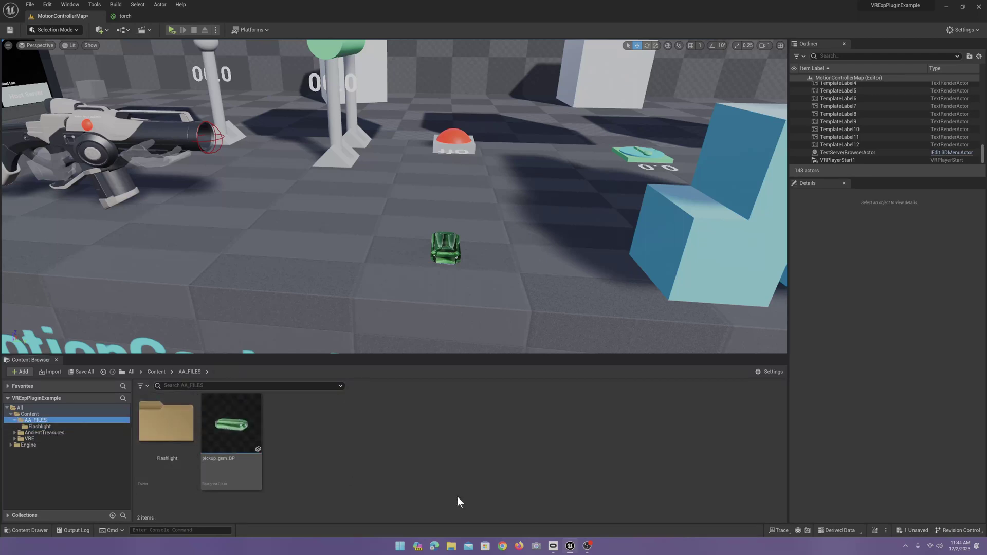
right_click(248, 430)
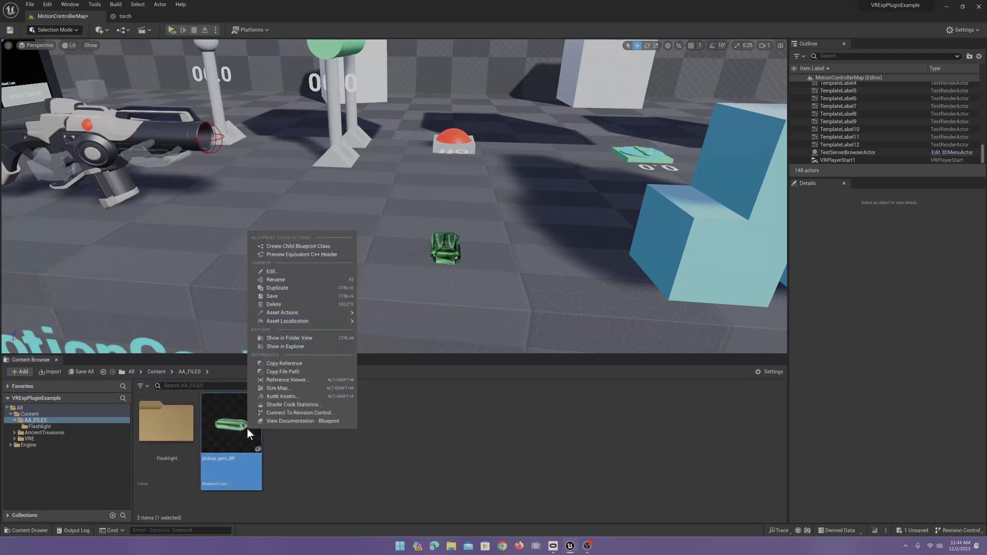
click(301, 289)
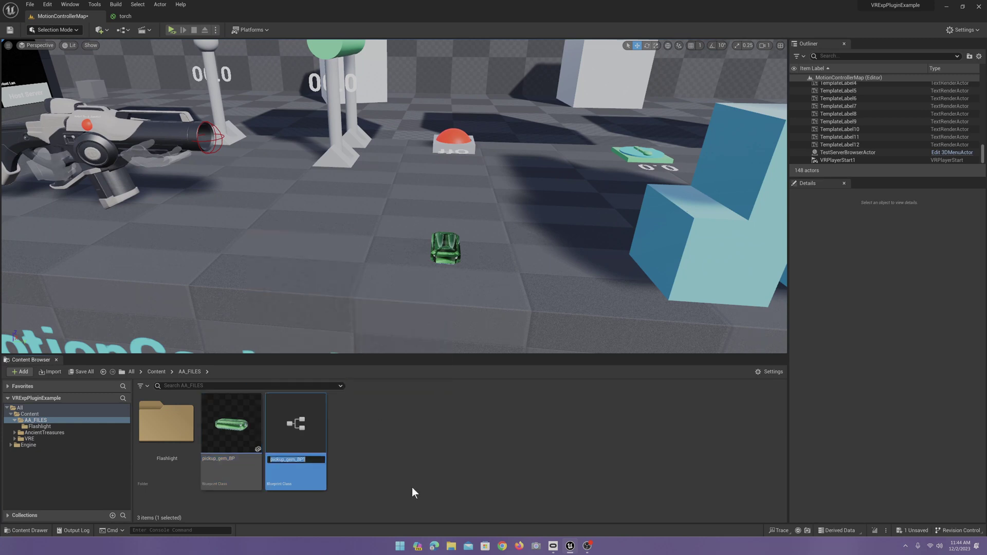
key(End)
key(BackSpace)
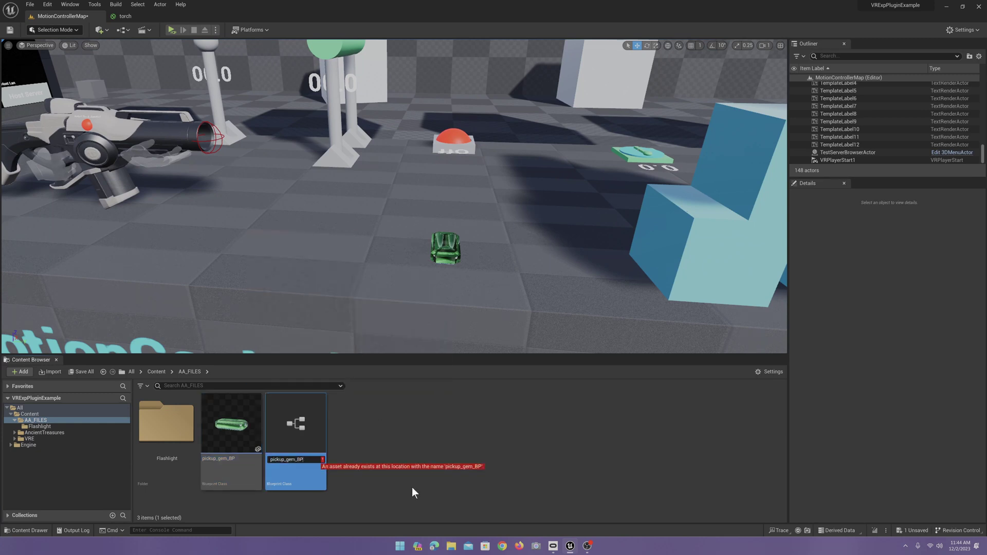
key(BackSpace)
key(BackSpace)
key(BackSpace)
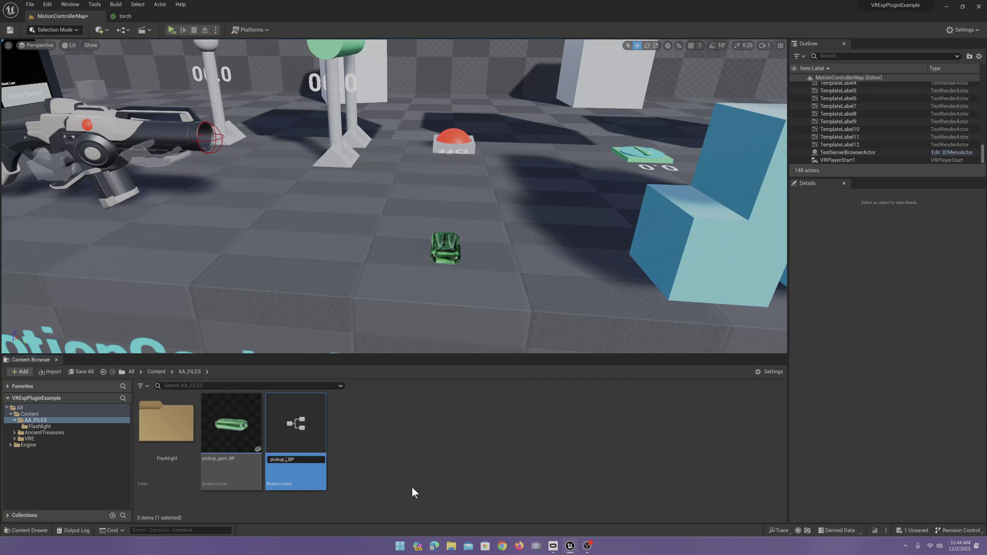
text(Flashlight_)
key(Return)
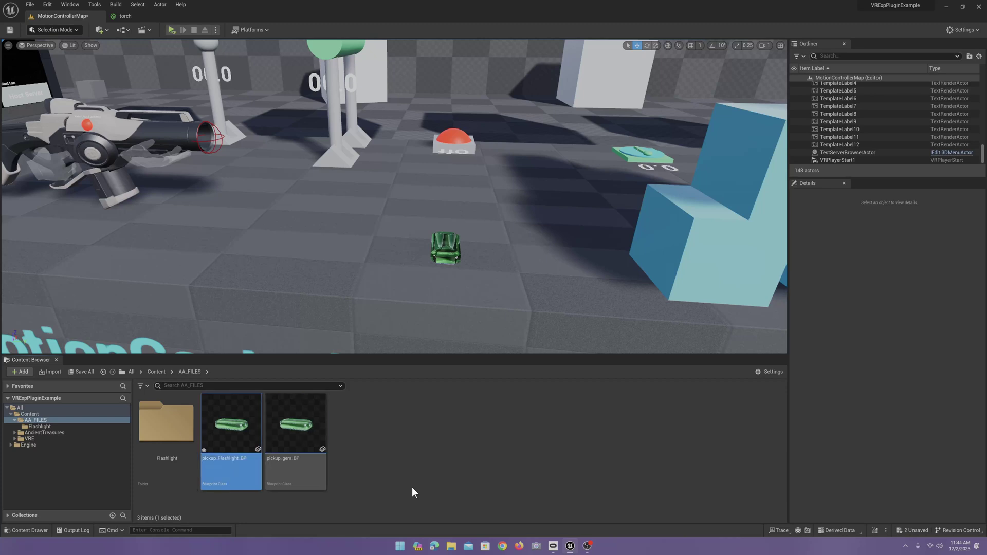
Open pickup_Flashlight_BP in the full Blueprint Editor and show its Static Mesh Component in the viewport
key(Return)
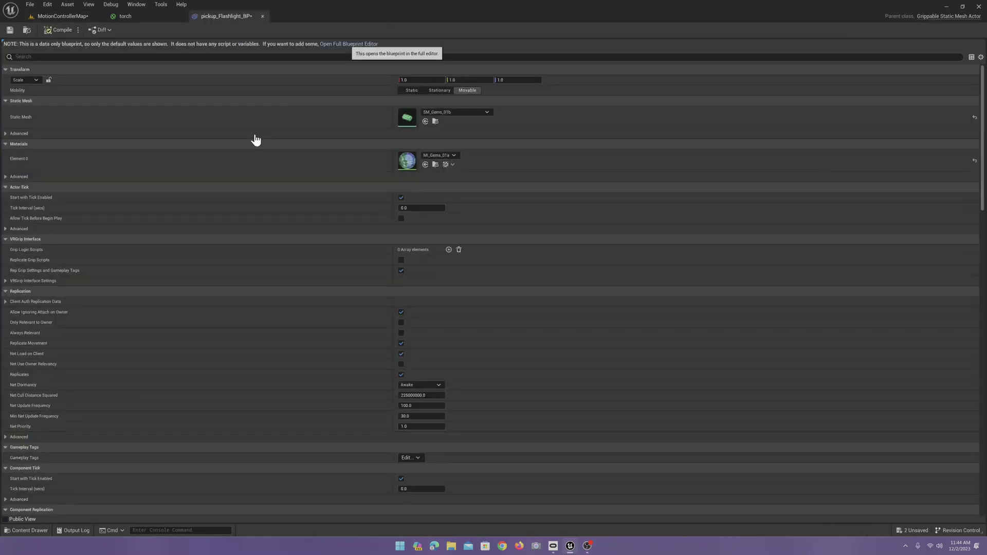
click(353, 46)
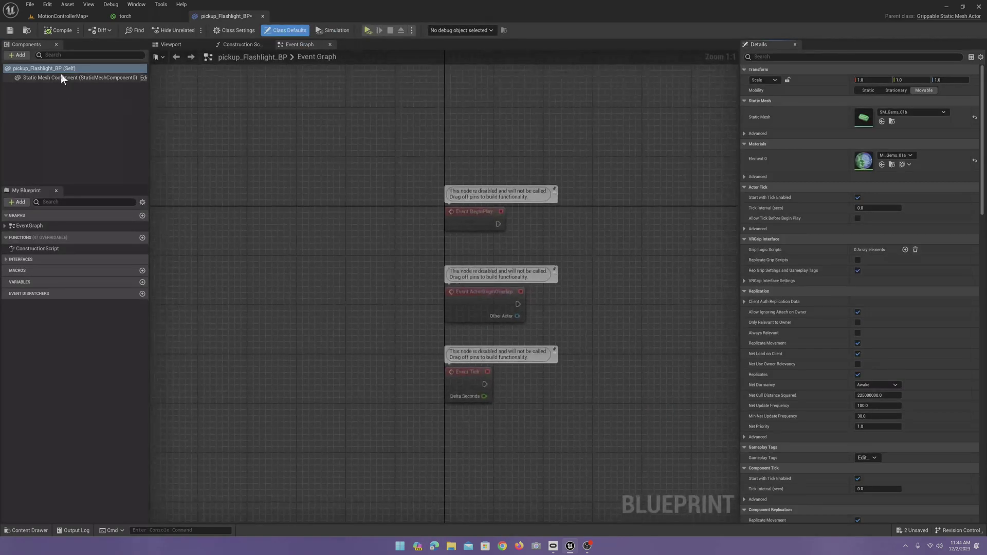
click(61, 77)
click(171, 45)
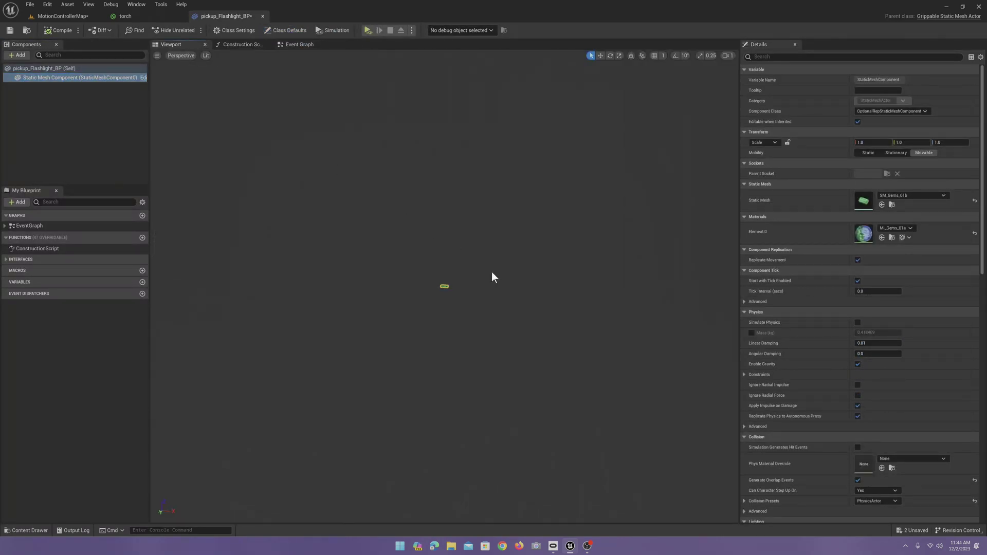
scroll(482, 293, up, 5)
scroll(483, 293, down, 3)
Assign the uploads_files_2035133_torch mesh from the Flashlight folder to the blueprint's Static Mesh Component, and compile and save the blueprint
click(71, 16)
double_click(166, 429)
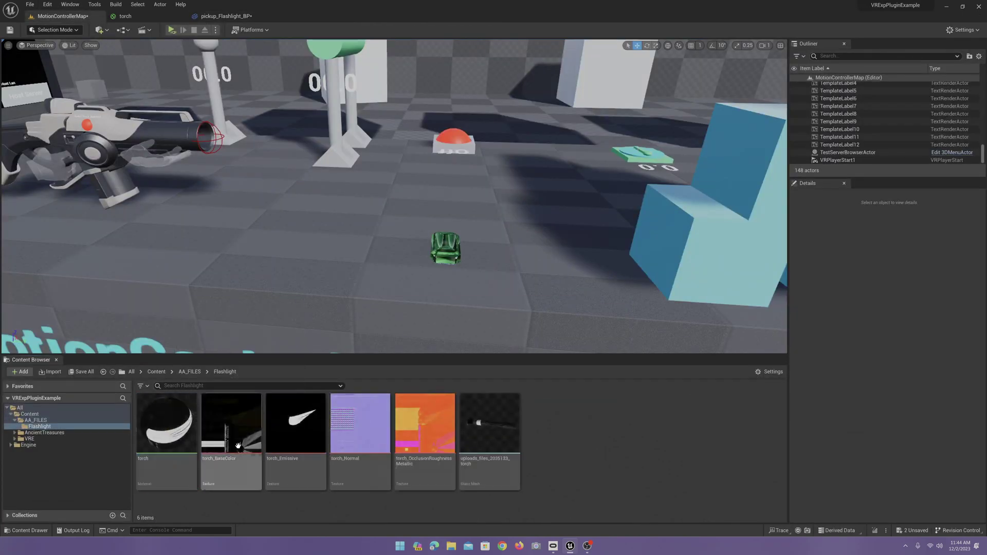
drag(491, 432, 883, 204)
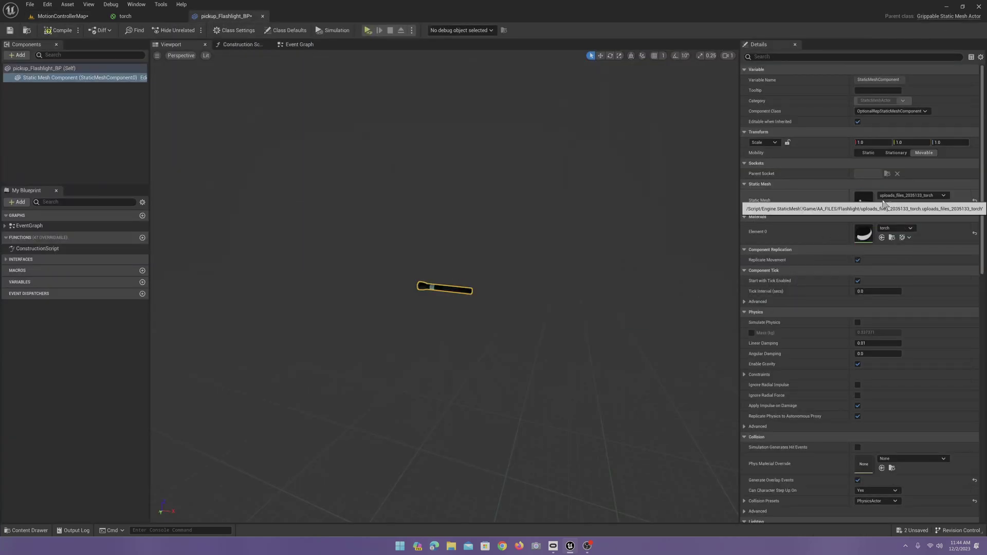
click(66, 32)
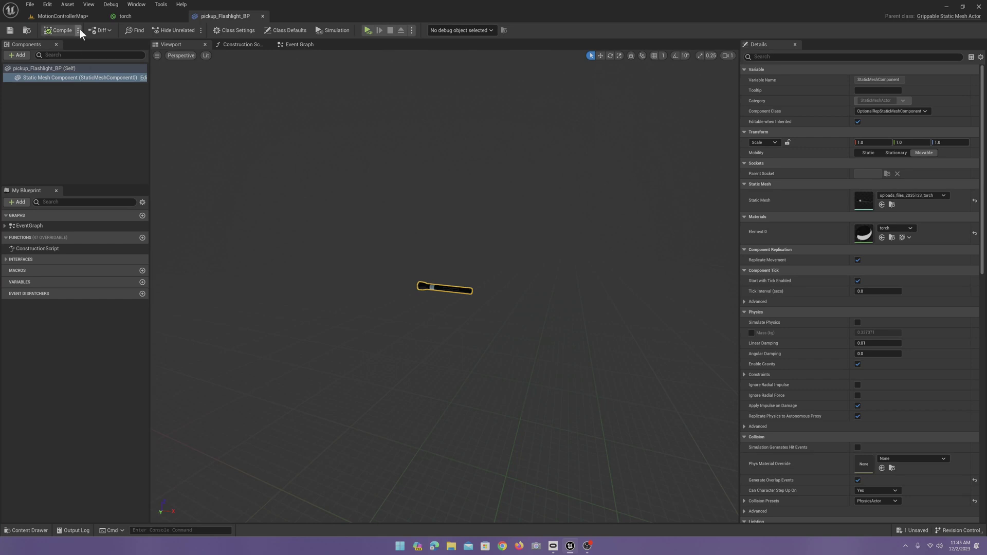
Place pickup_Flashlight_BP from AA_FILES in the level beside the green gem and rotate it to lie at an angle
click(60, 16)
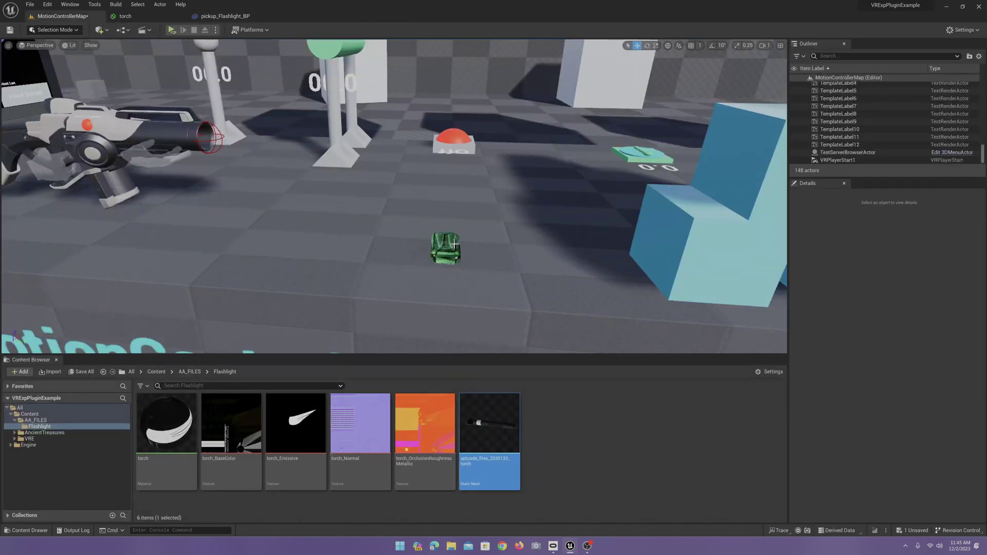
right_click(445, 245)
click(461, 254)
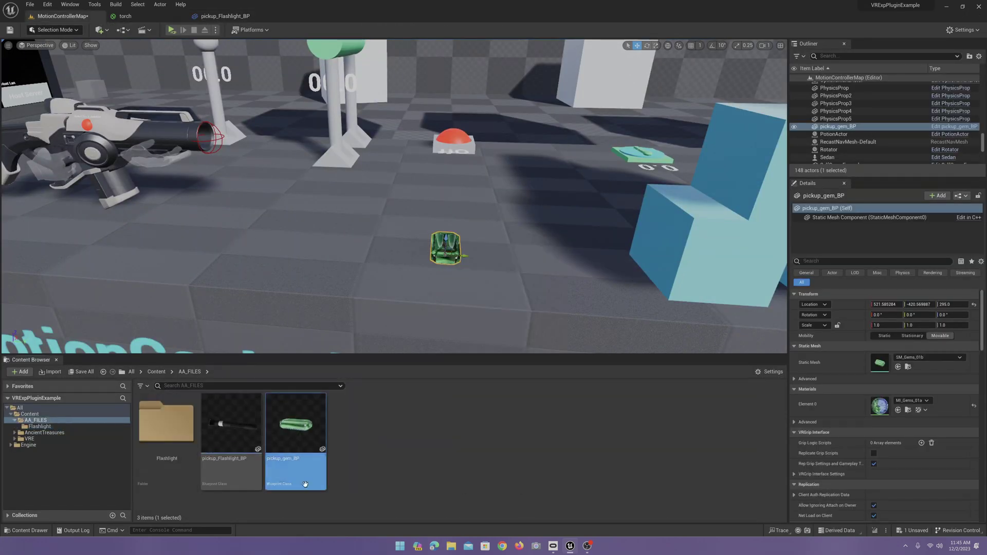
drag(224, 439, 363, 264)
key(e)
click(495, 304)
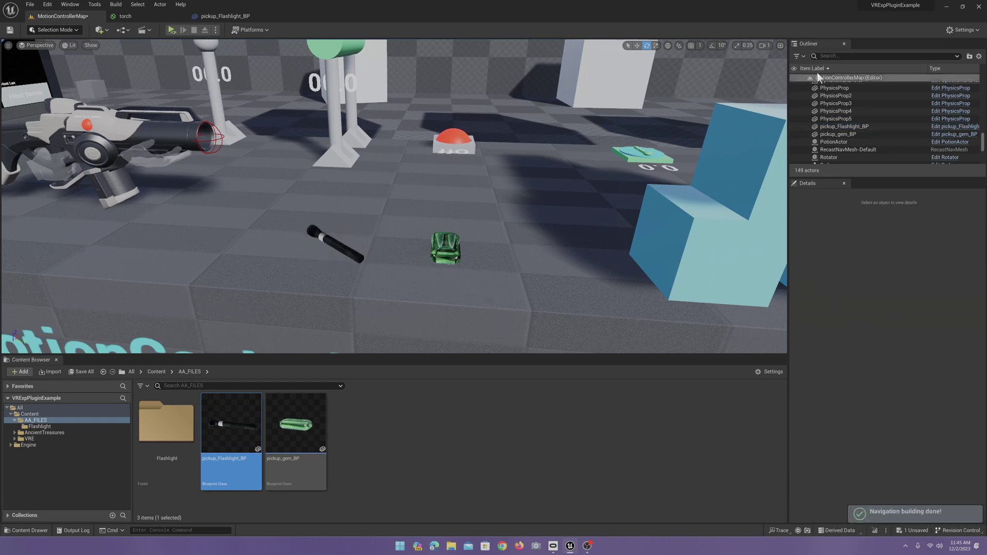
Lower the level viewport's camera speed to 0.1 and view the placed flashlight up close
click(765, 46)
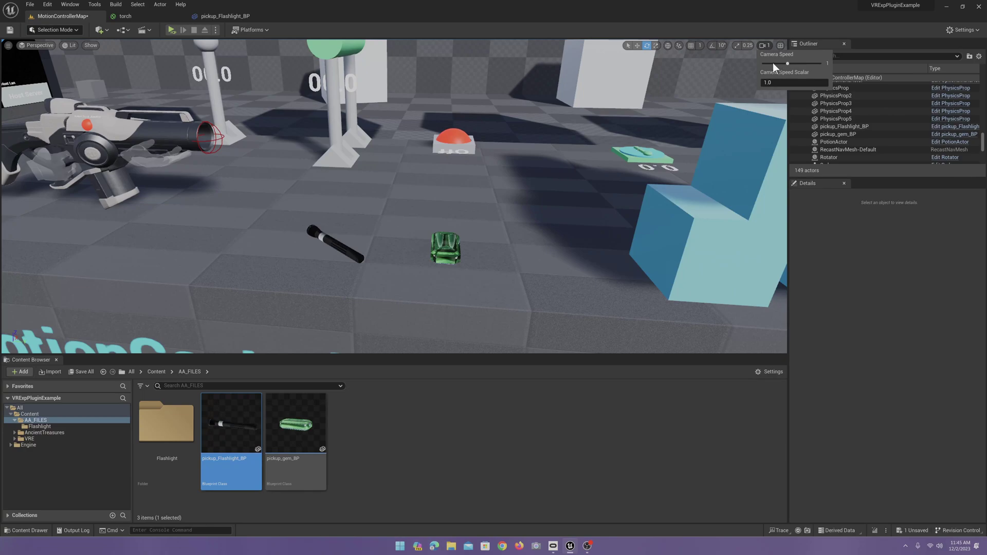
drag(774, 63, 763, 63)
right_drag(514, 206, 678, 161)
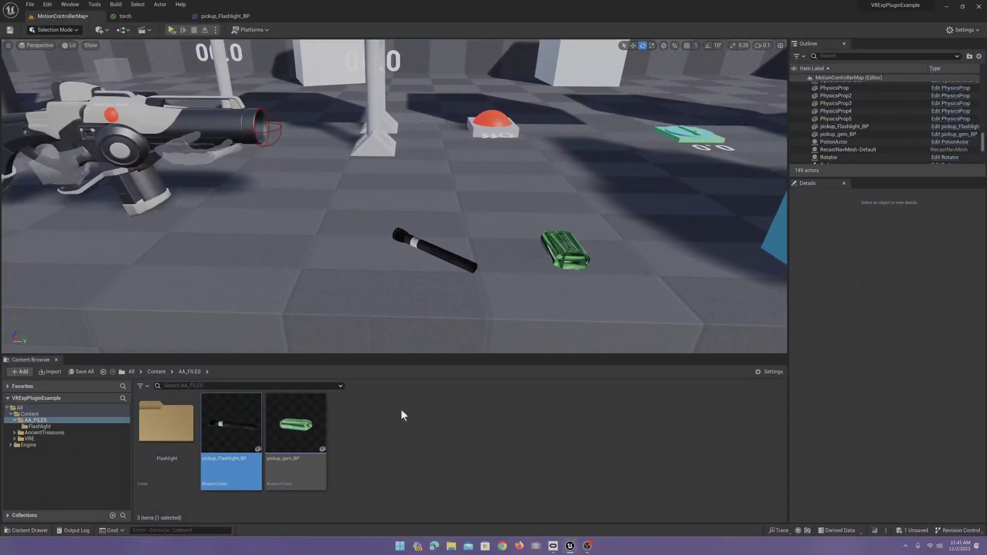
Add a Spot Light component under the static mesh in pickup_Flashlight_BP
double_click(224, 438)
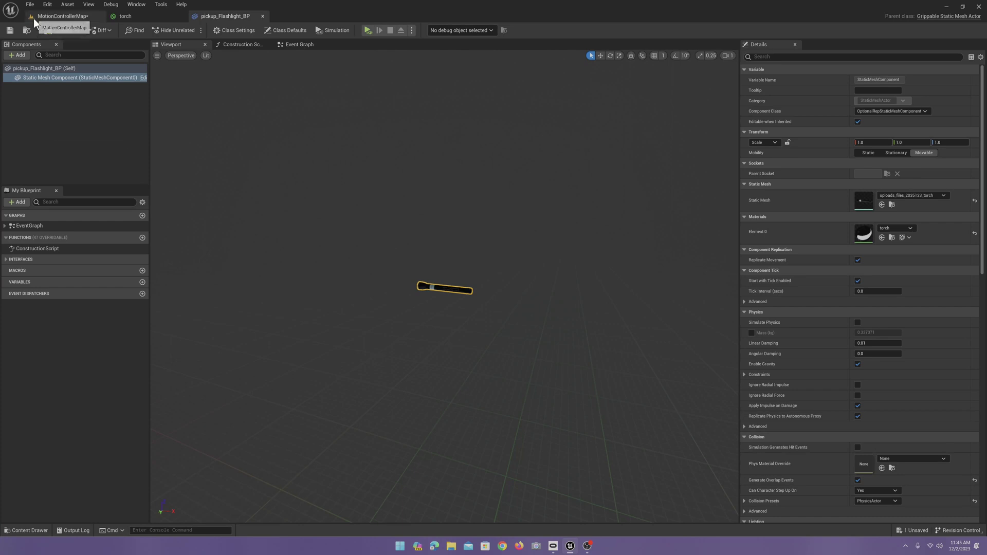
click(18, 55)
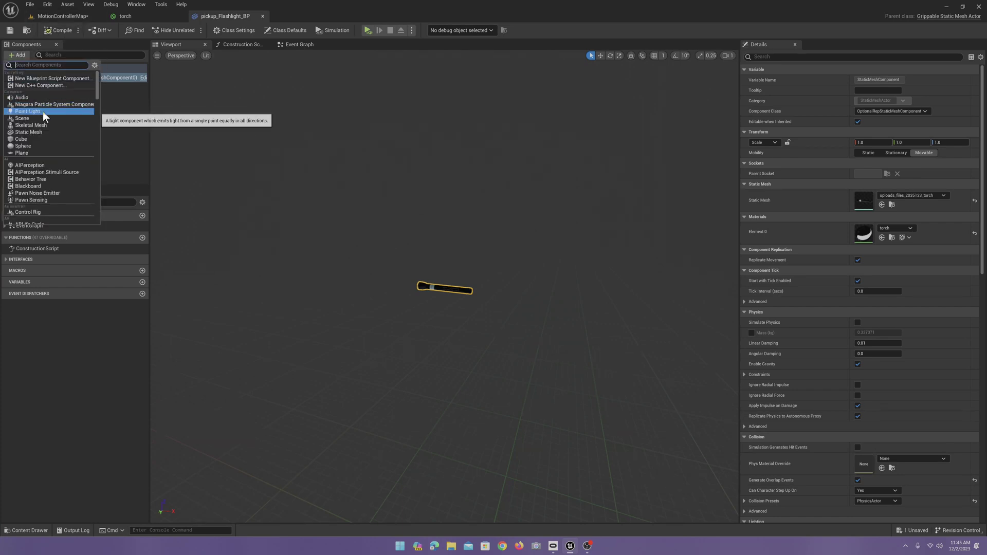
text(s)
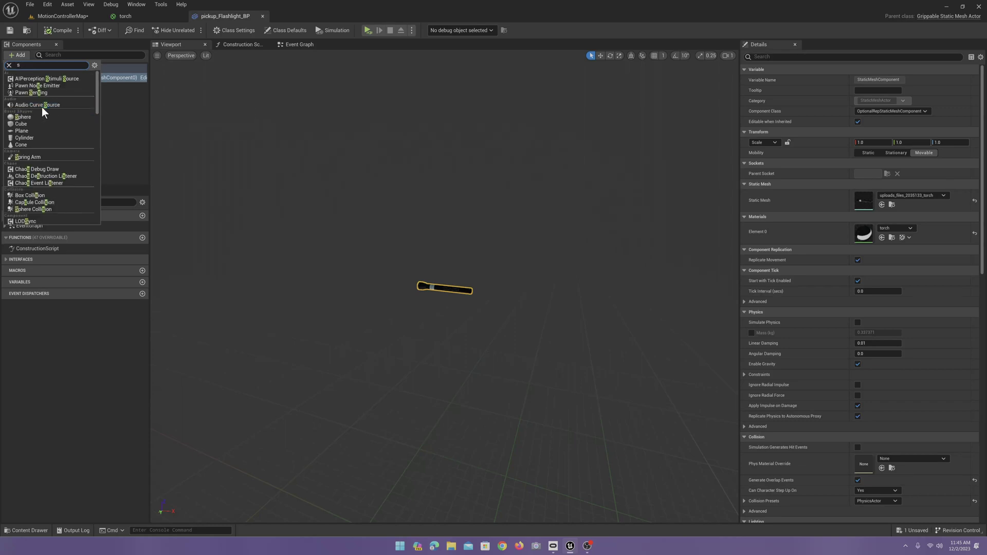
text(poy)
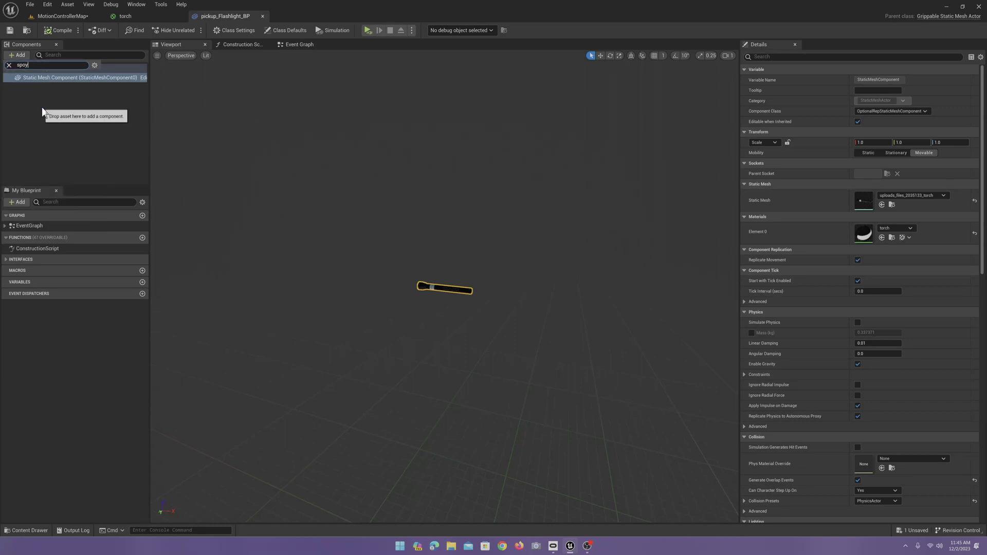
key(BackSpace)
text(t)
click(35, 80)
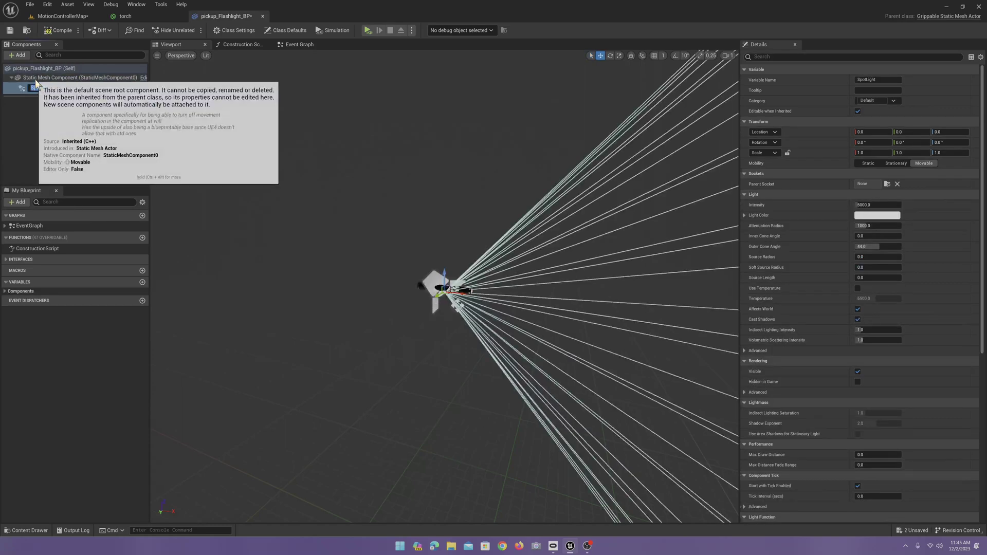
Lower the blueprint viewport's camera speed to 0.1 and view the flashlight from the side
mouse_move(486, 323)
mouse_down()
mouse_move(566, 321)
mouse_move(483, 328)
mouse_up()
click(728, 56)
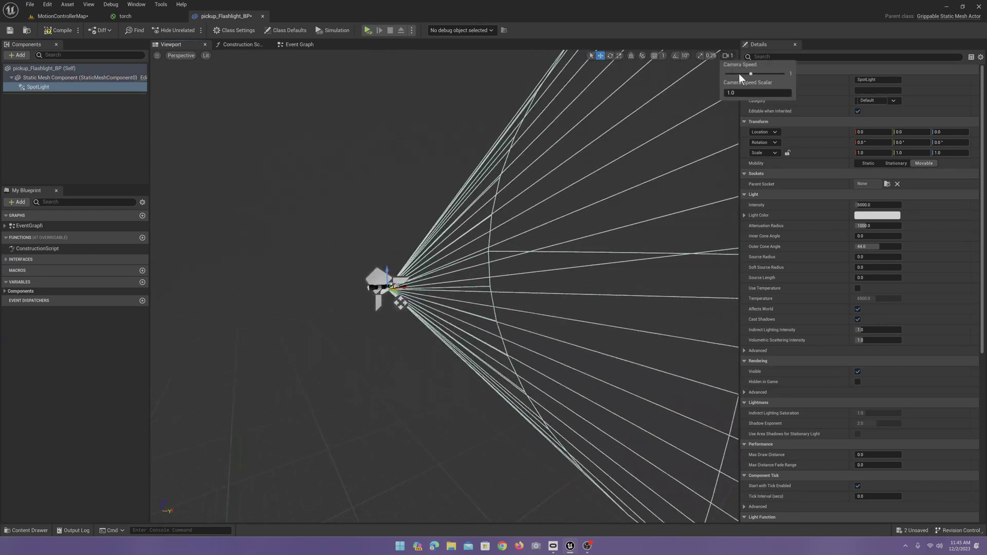
drag(740, 78, 726, 74)
drag(577, 203, 529, 206)
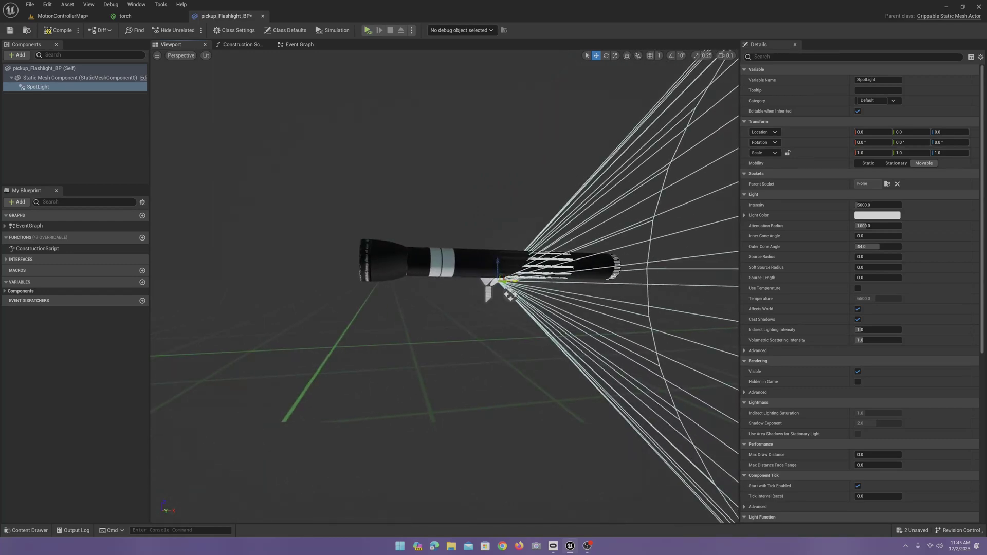
Move the spot light just beyond the flashlight head, at about X -13.9 and Z 1.7, and set its Z rotation to 180°
drag(509, 296, 338, 275)
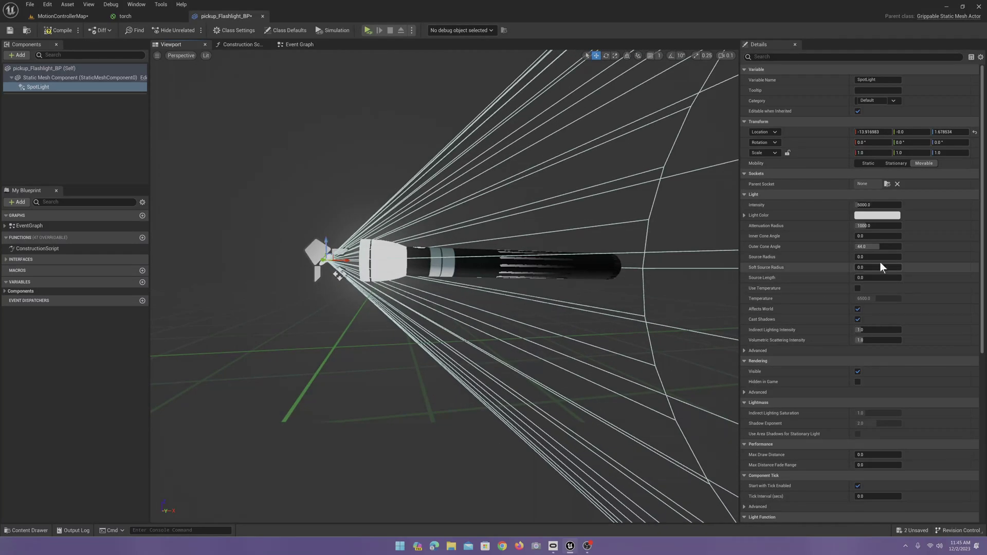
click(941, 142)
text(180)
key(Return)
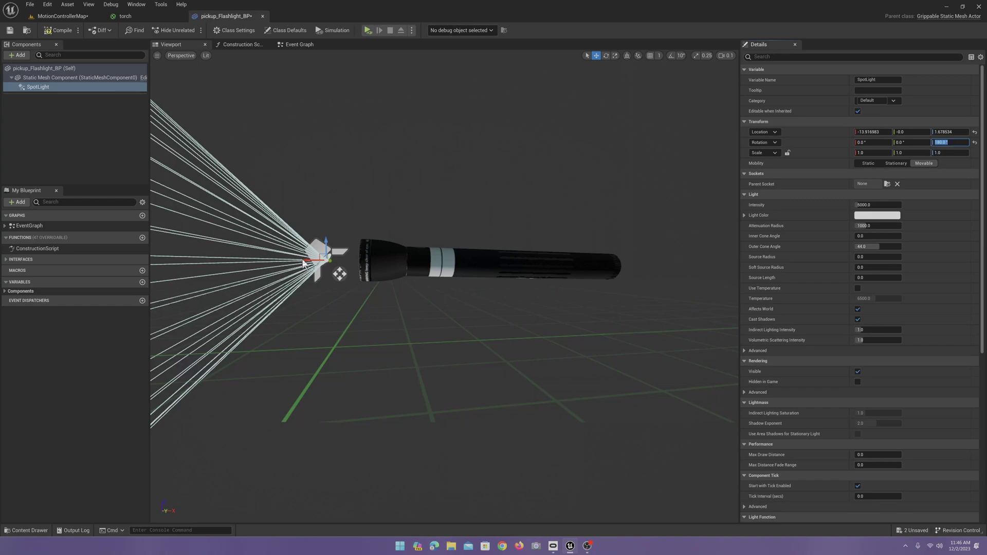
Move the spot light back into the flashlight head at about X -9.7, and compile and save the blueprint
right_drag(328, 283, 357, 277)
right_drag(495, 328, 205, 293)
mouse_move(429, 286)
right_down()
mouse_move(360, 329)
mouse_move(429, 286)
right_up()
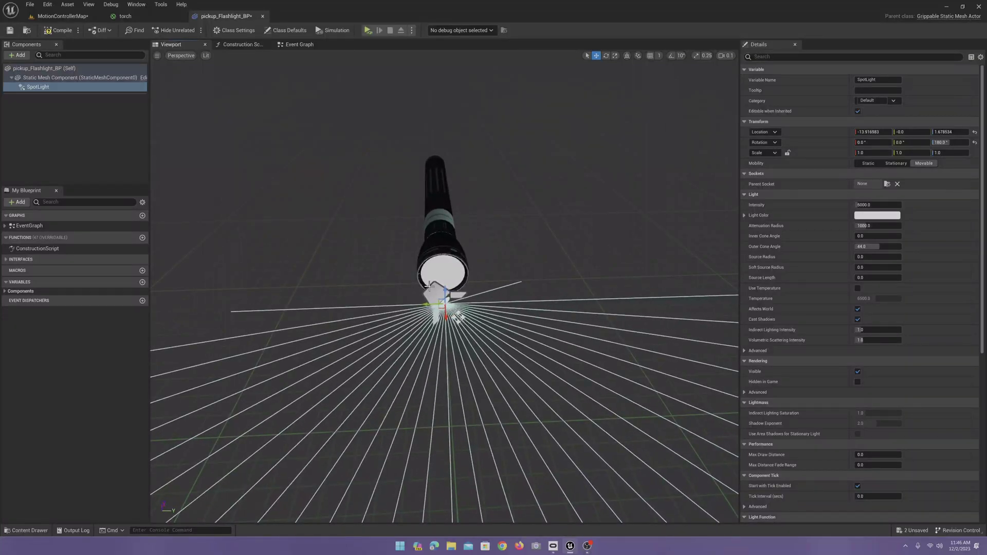
drag(443, 303, 595, 369)
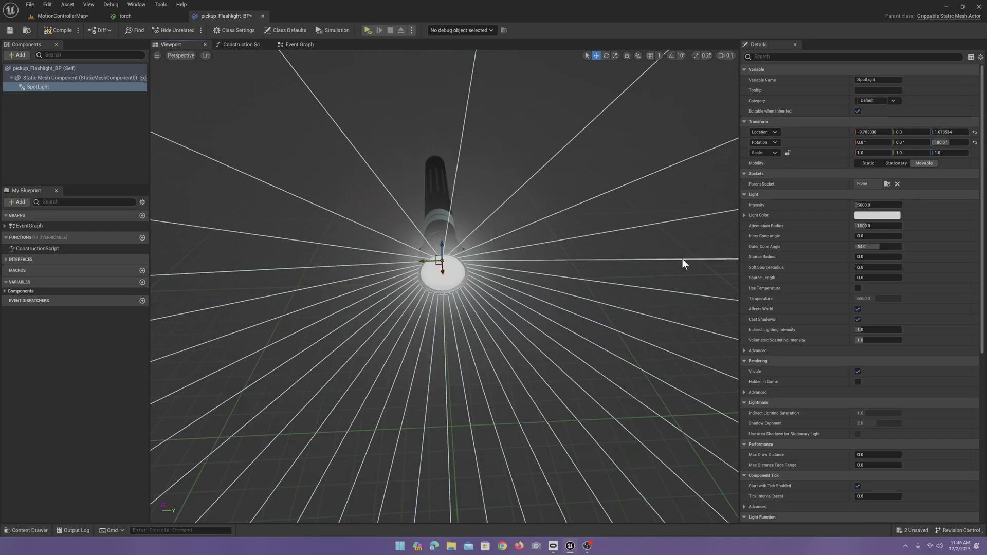
alt+drag(683, 264, 556, 254)
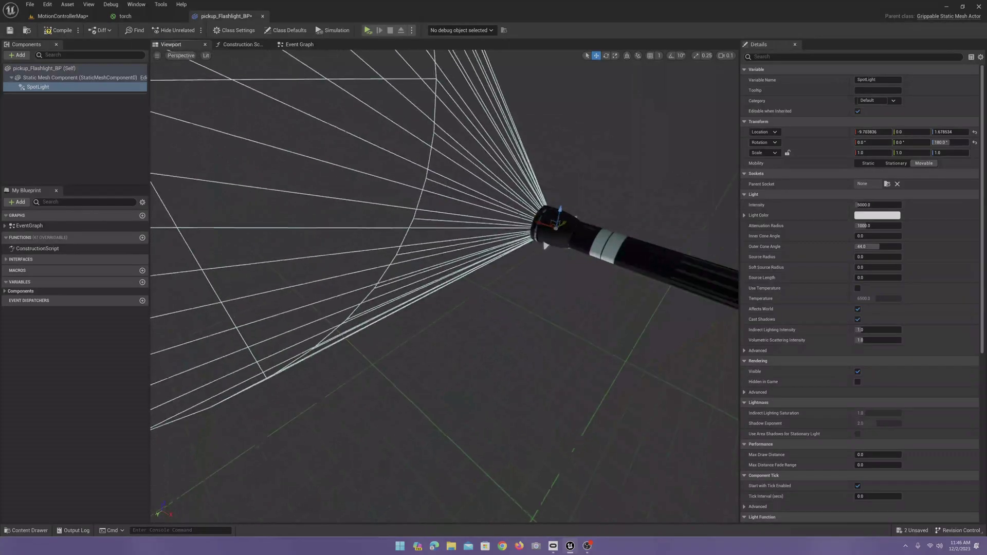
key(f)
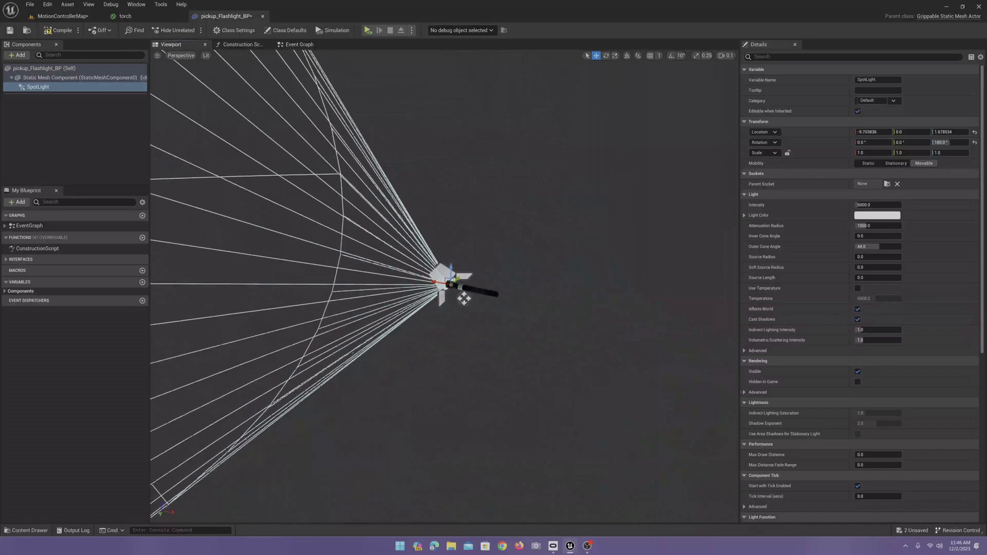
alt+drag(464, 298, 655, 271)
click(64, 32)
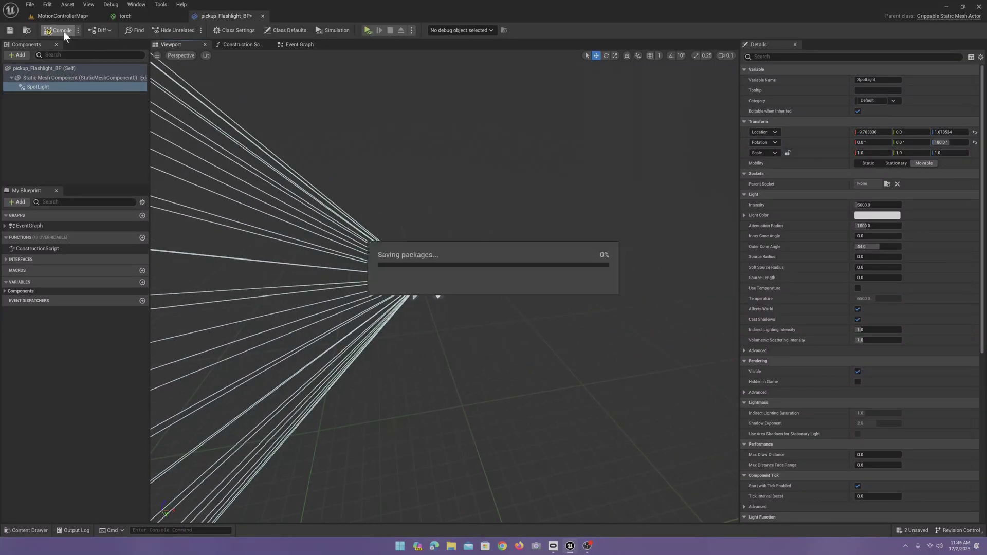
Return to the MotionControllerMap level and filter its actors by "li" to find the lights
click(64, 16)
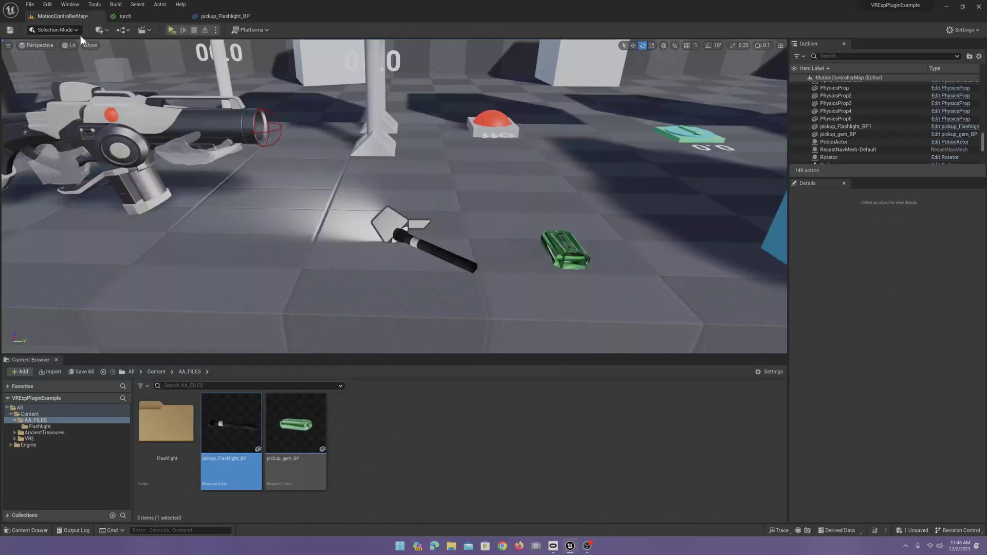
right_drag(82, 56, 139, 60)
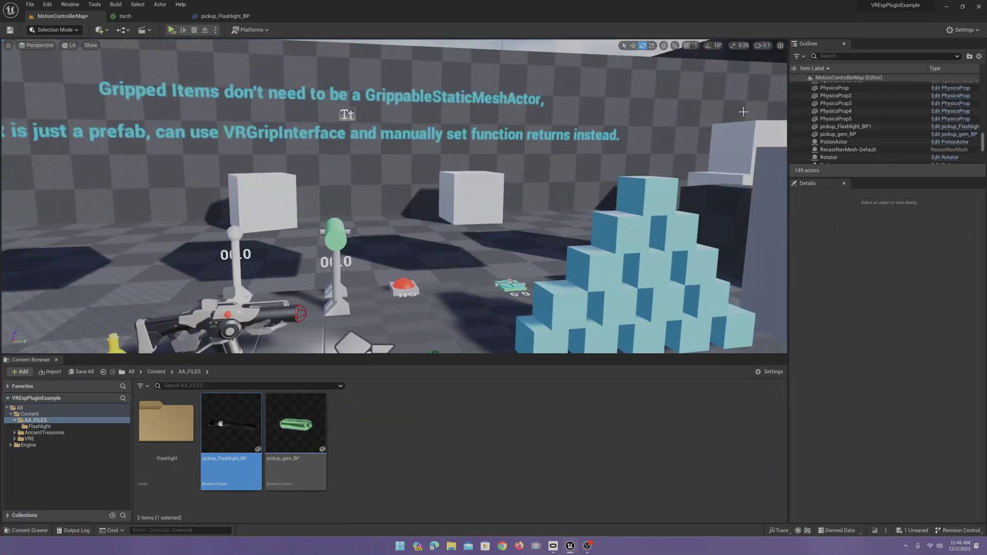
click(838, 56)
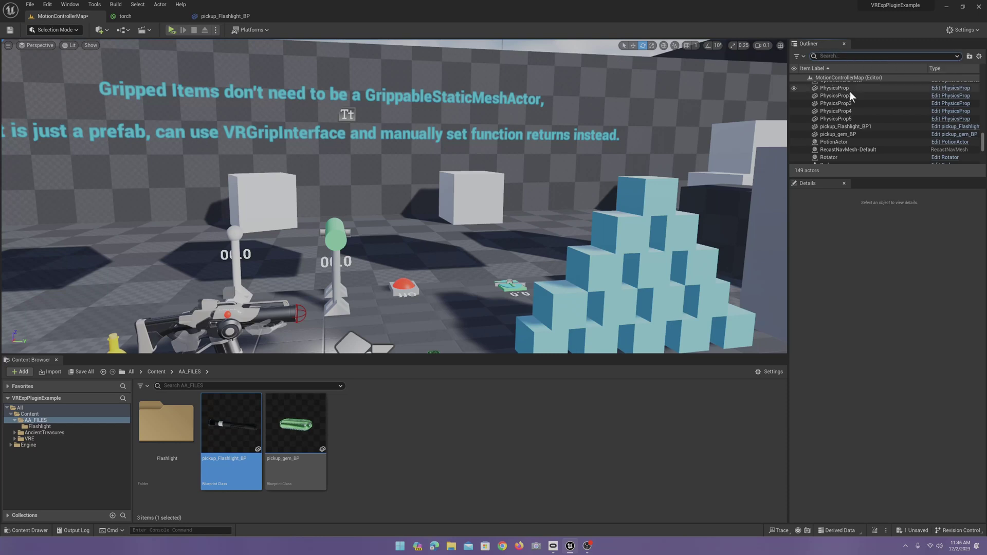
text(lih)
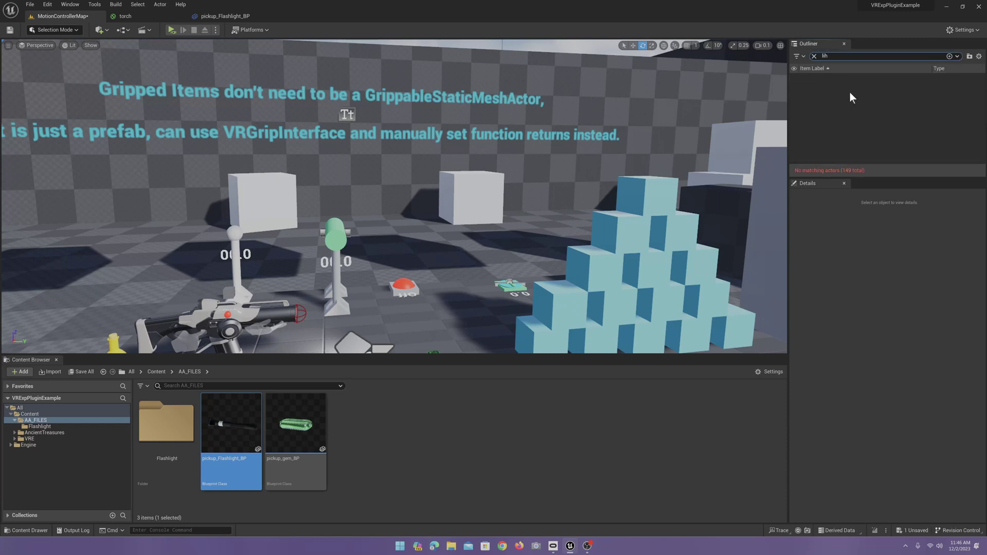
key(BackSpace)
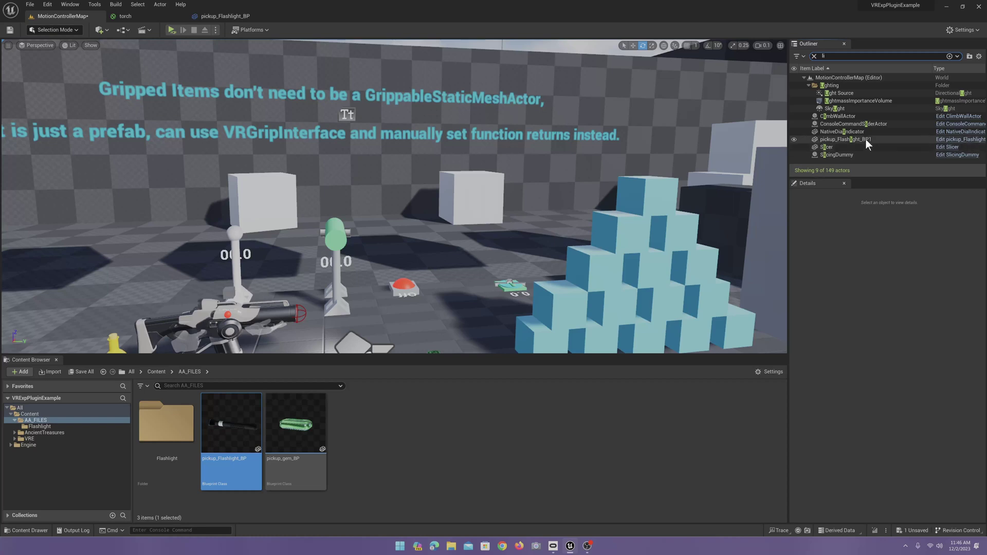
Set the SkyLight's Intensity Scale to 0.5
click(857, 110)
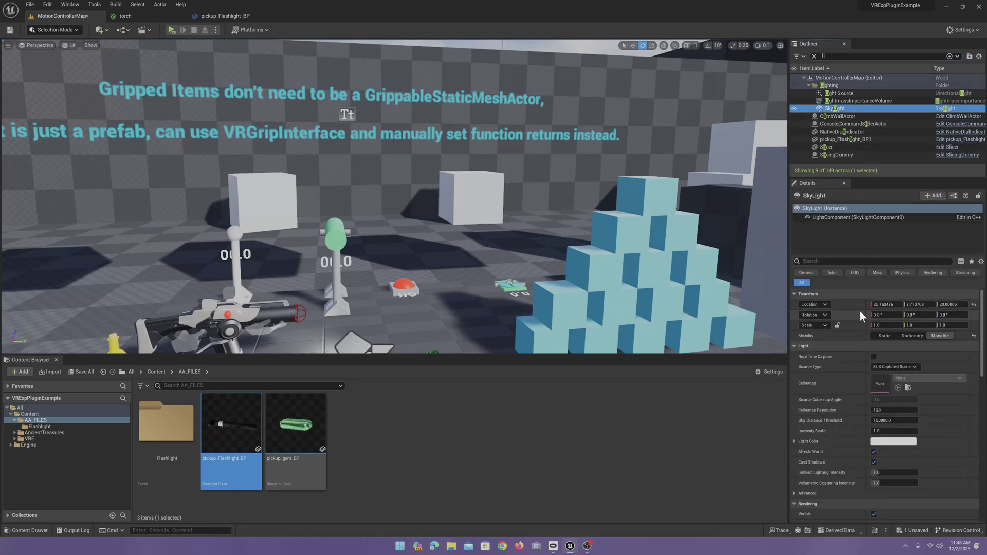
click(887, 431)
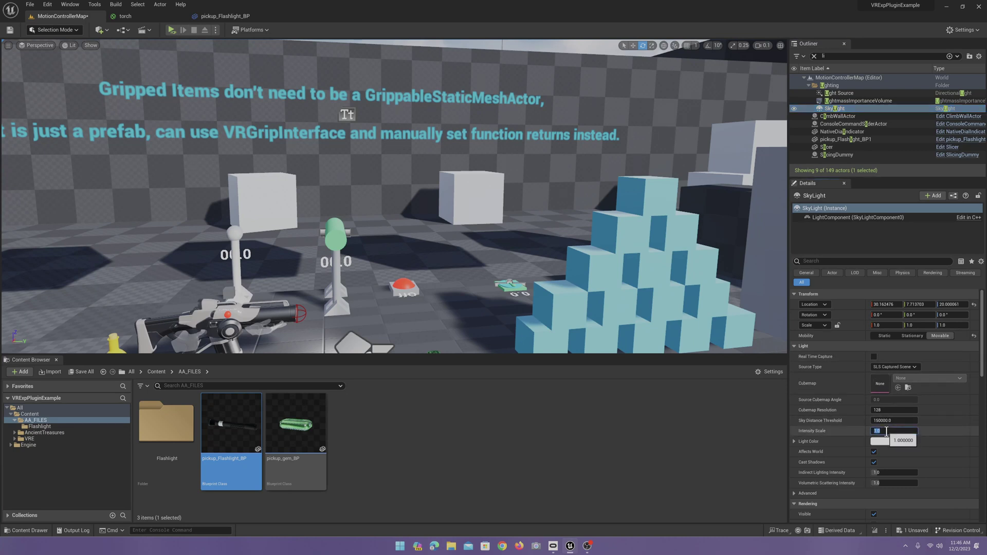
text(5)
key(Return)
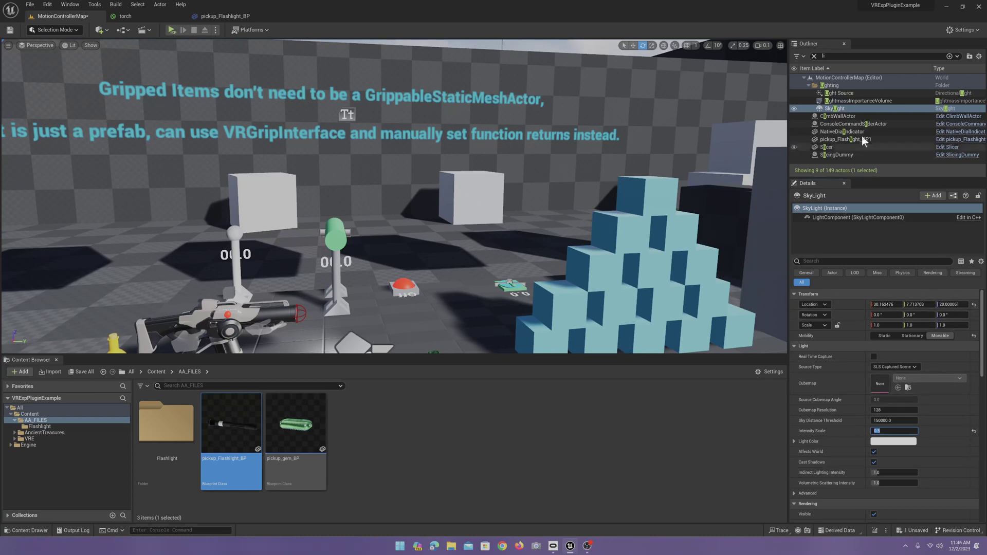
Rotate the directional Light Source to aim upward, with a Y rotation of about 89.8° and a Z rotation of about 2.8°
click(856, 95)
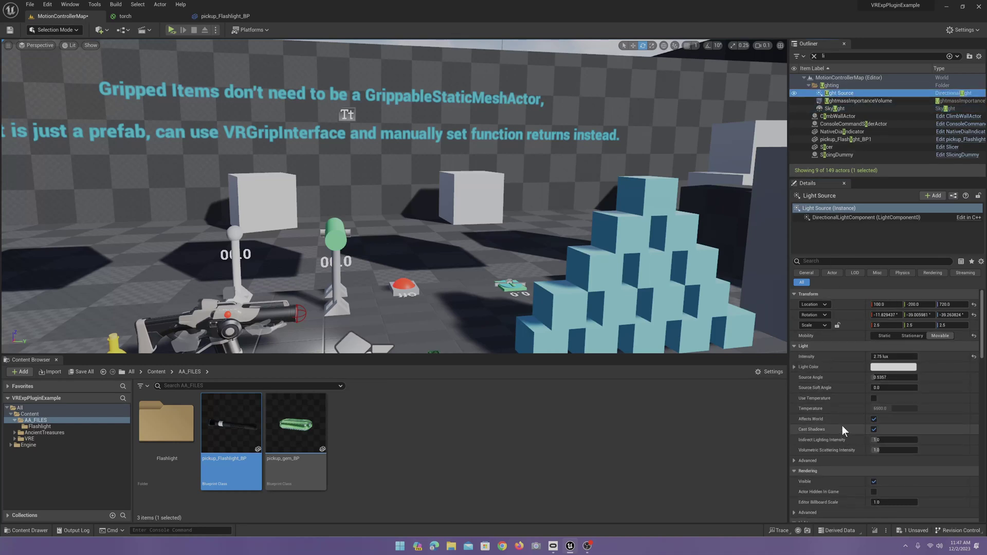
right_drag(594, 265, 594, 265)
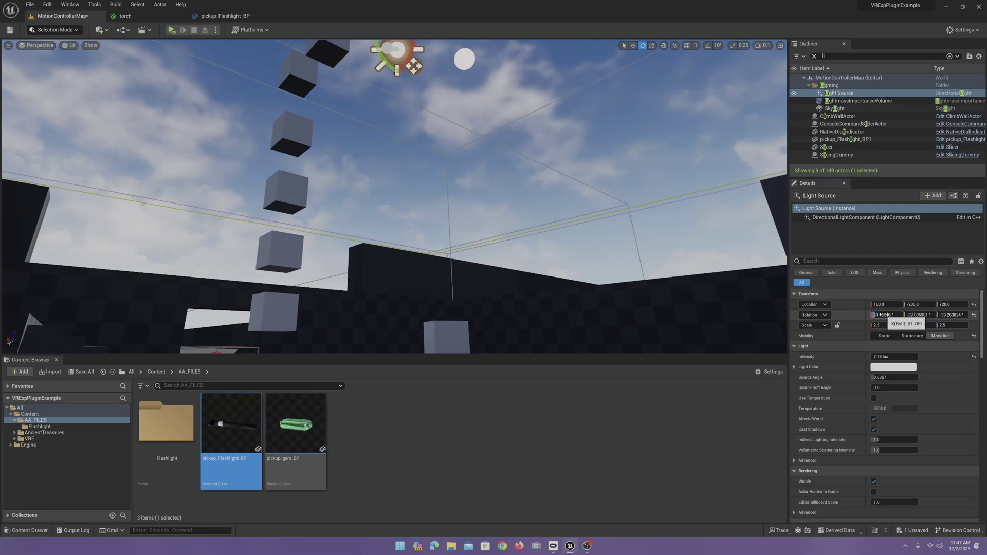
drag(881, 314, 911, 317)
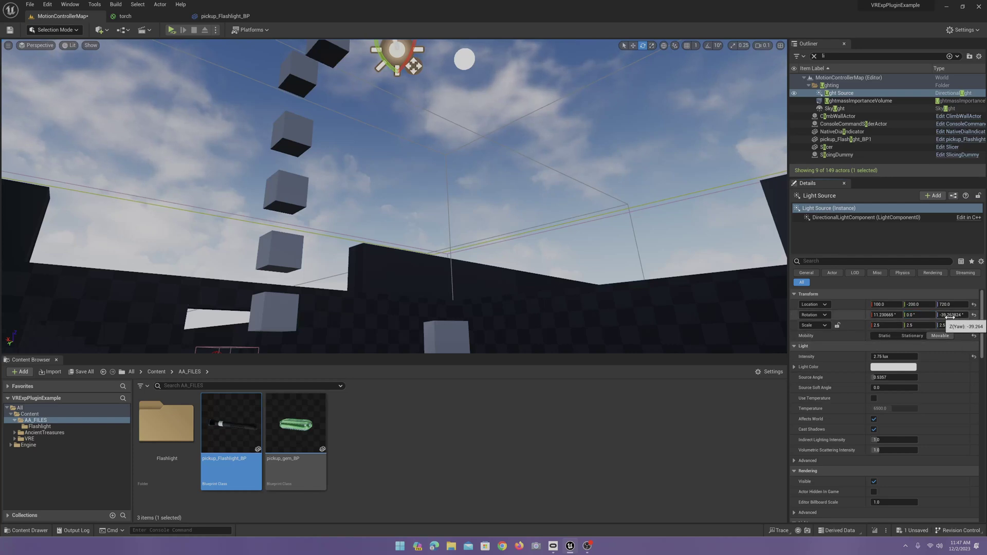
mouse_move(951, 317)
mouse_down()
mouse_move(972, 317)
mouse_move(956, 318)
mouse_up()
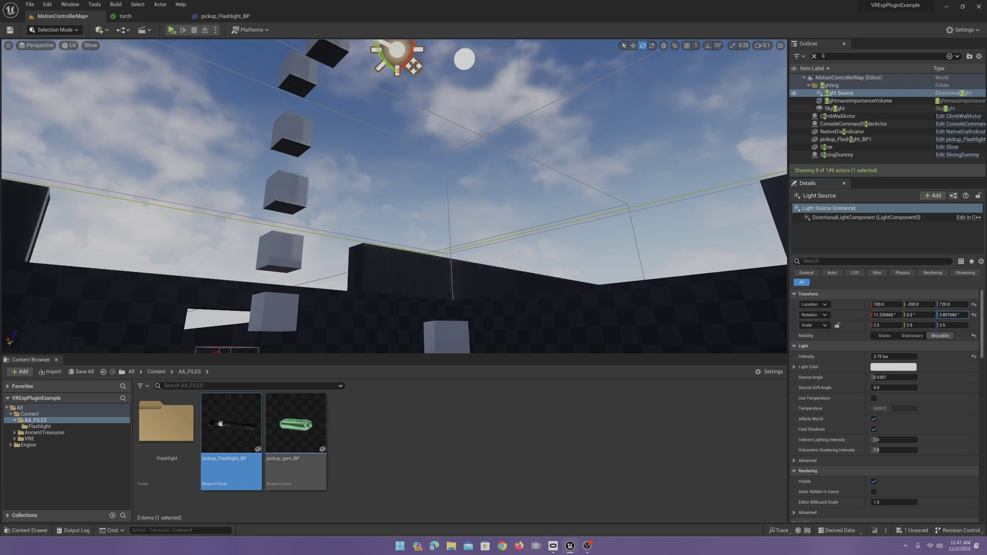
right_drag(509, 249, 446, 236)
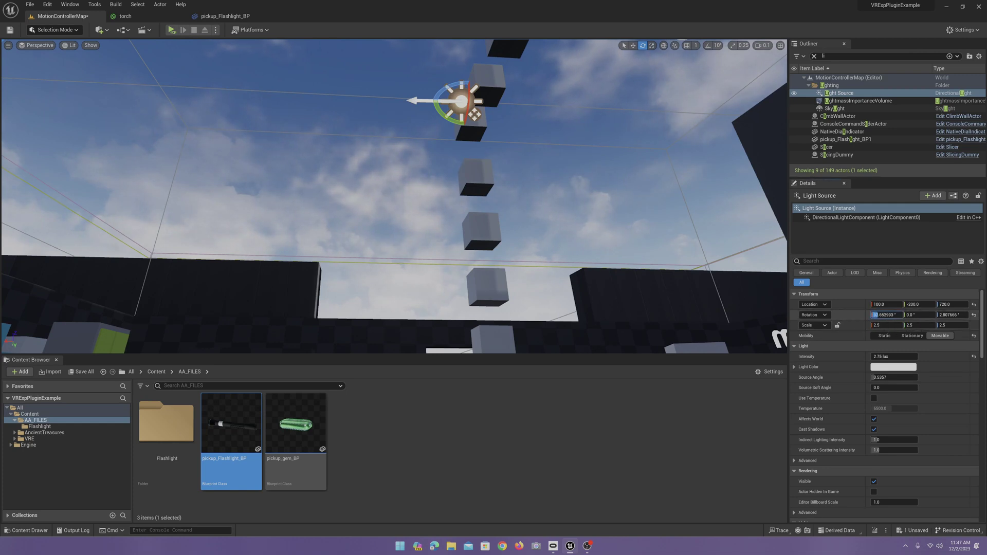
mouse_move(929, 317)
mouse_down()
mouse_move(971, 317)
mouse_move(936, 317)
mouse_up()
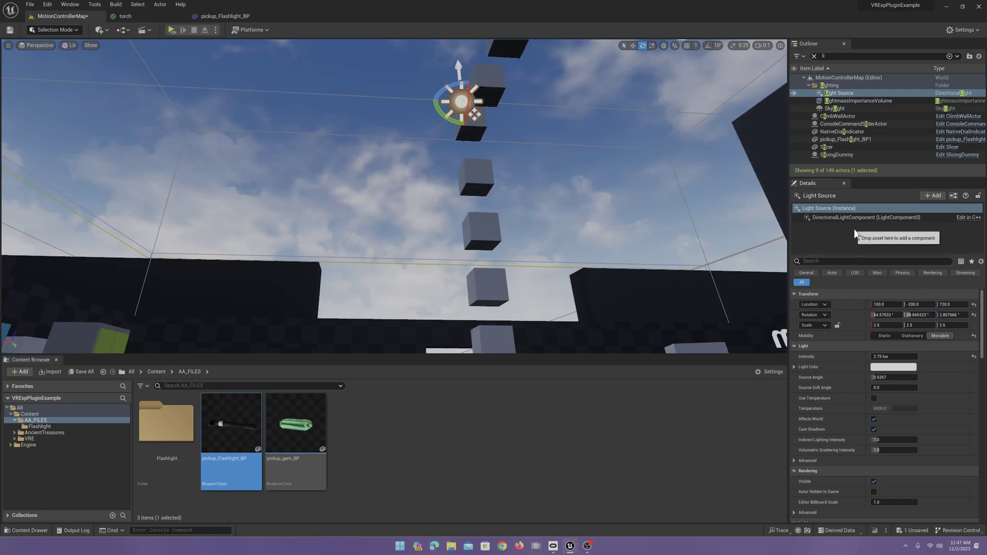
Examine the settings of the SkyLight, the SkySphereBlueprint and its SkySphereMesh for ways to darken the level
click(833, 110)
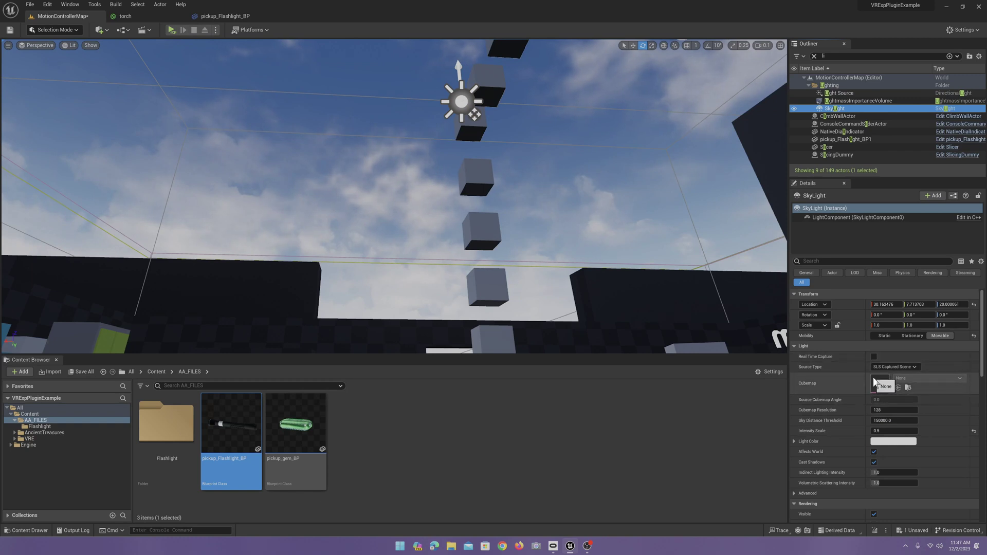
scroll(843, 391, down, 3)
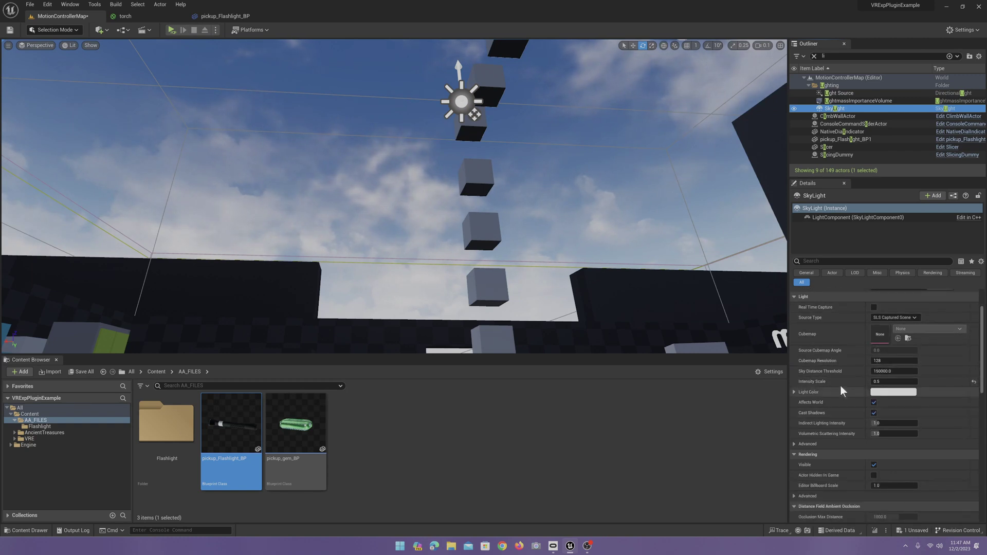
click(761, 180)
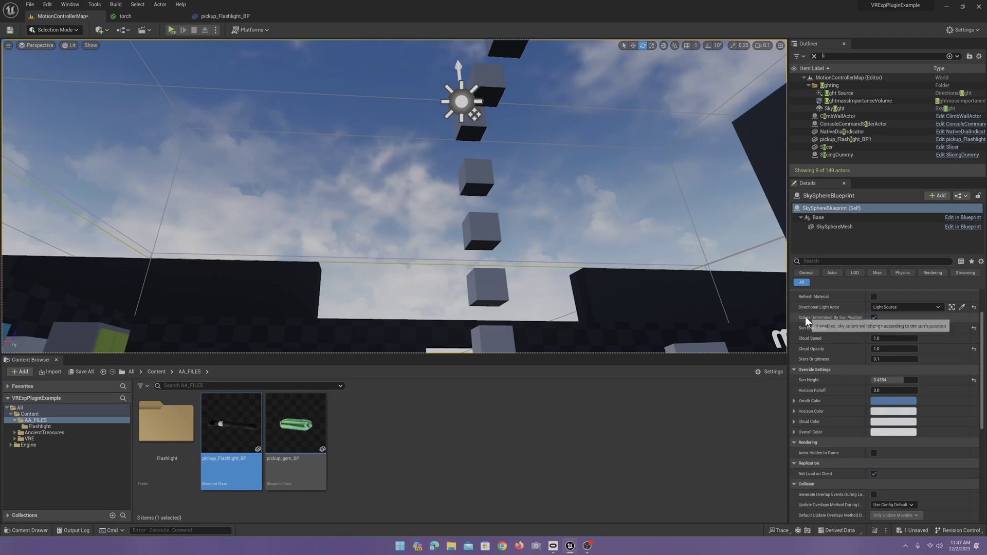
click(839, 228)
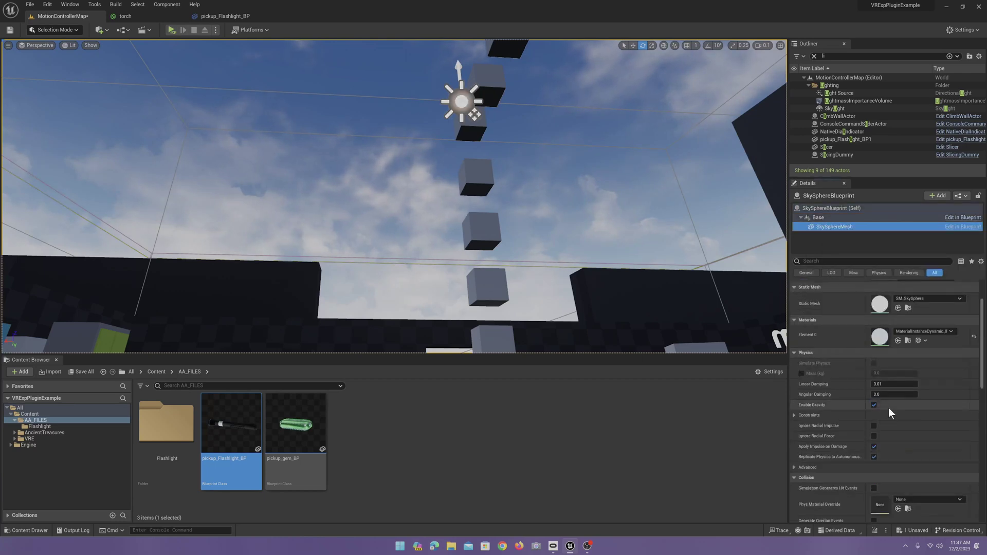
scroll(930, 449, down, 7)
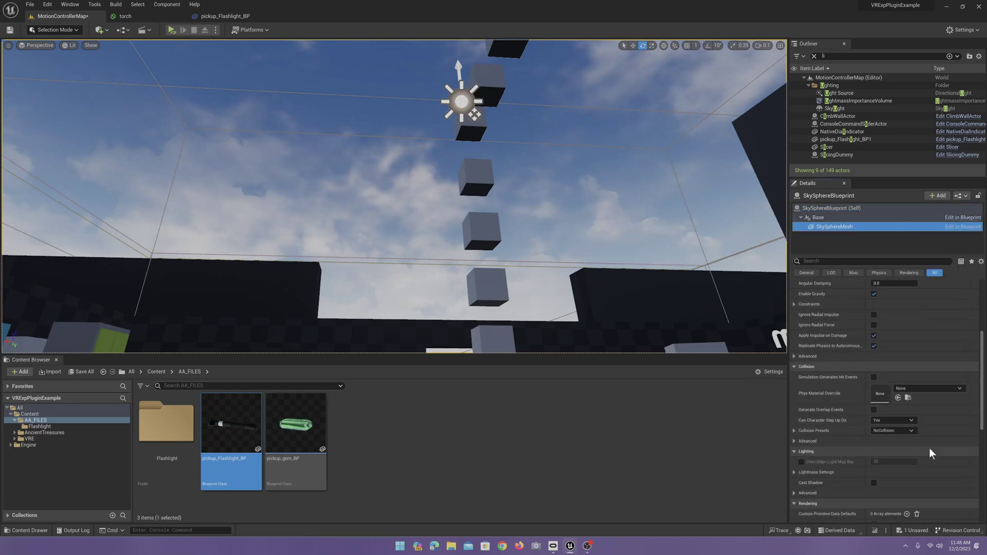
scroll(929, 448, up, 10)
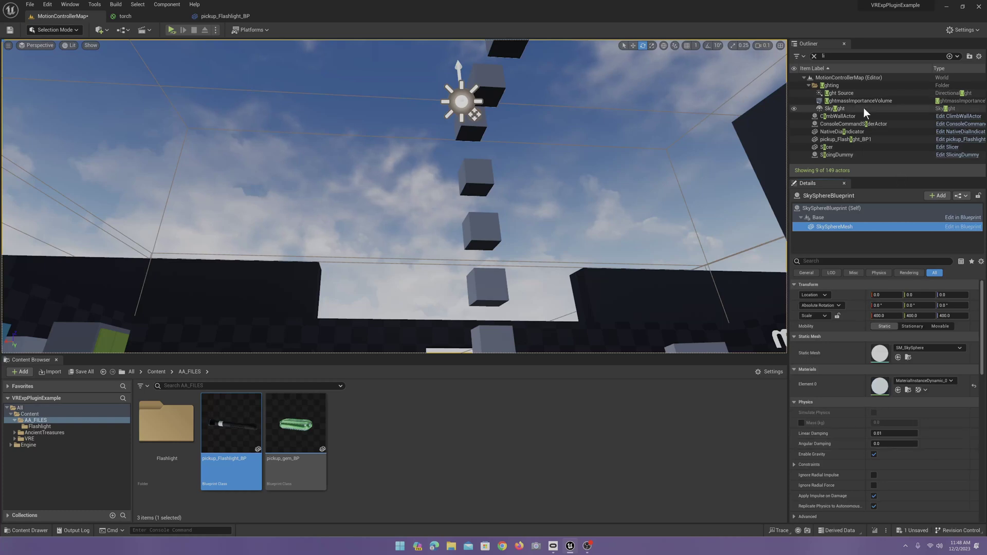
Delete the directional Light Source from the level despite its reference in SkySphereBlueprint
click(847, 94)
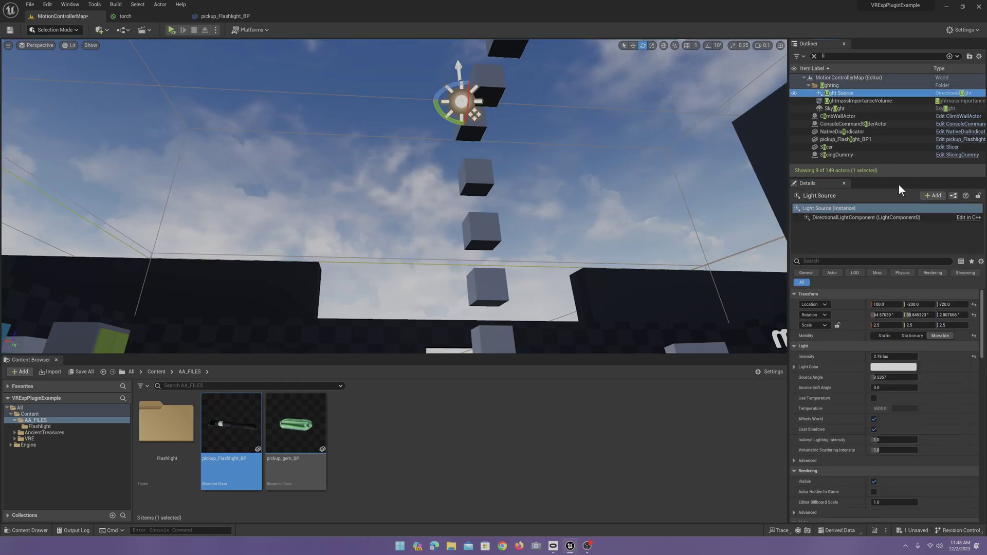
key(Delete)
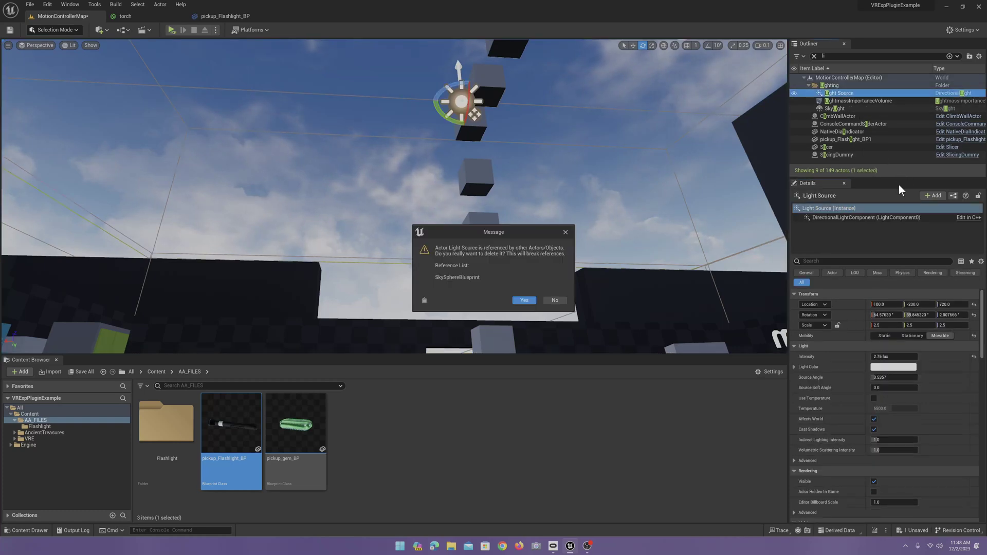
click(525, 300)
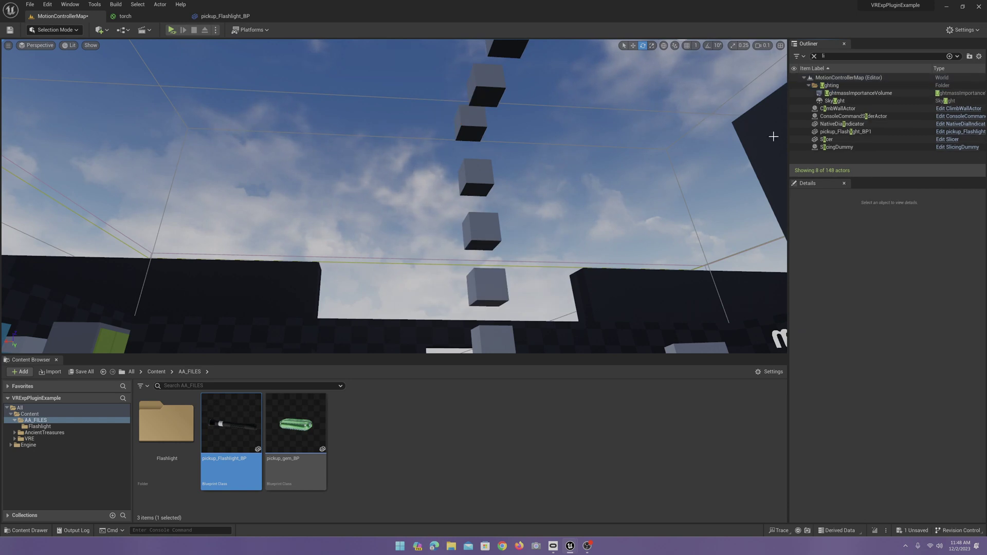
Set the SkyLight's Intensity Scale to 0.3
click(834, 101)
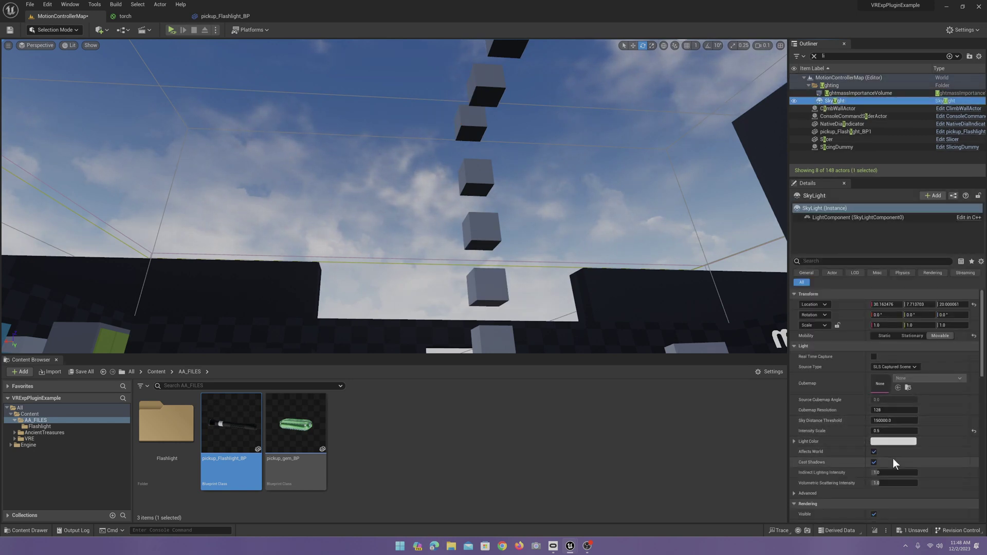
click(894, 431)
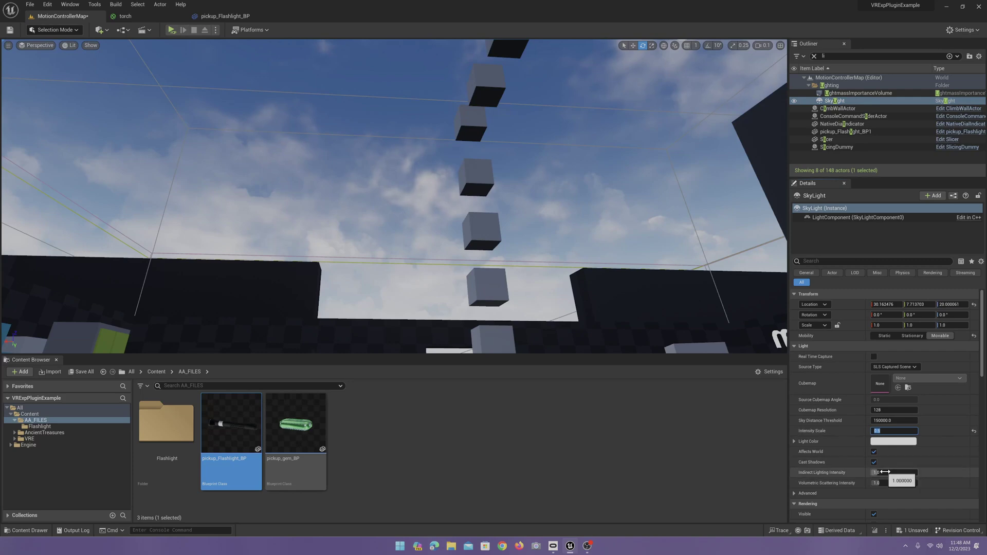
text(.3)
key(Return)
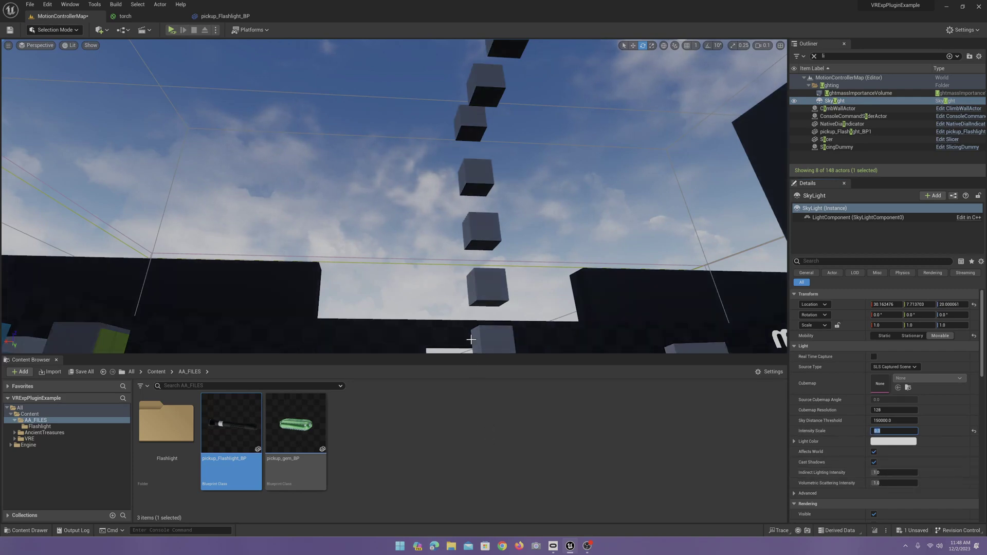
Set the SkySphereBlueprint's Sun Height to -1.0 to turn the sky to night
mouse_move(546, 262)
right_down()
mouse_move(504, 281)
mouse_move(457, 265)
mouse_move(542, 267)
right_up()
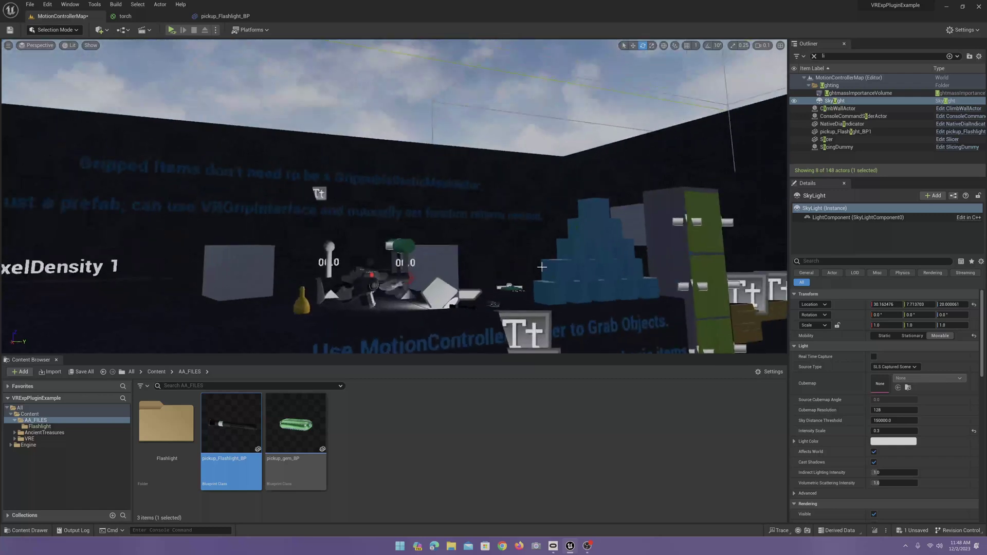
click(323, 102)
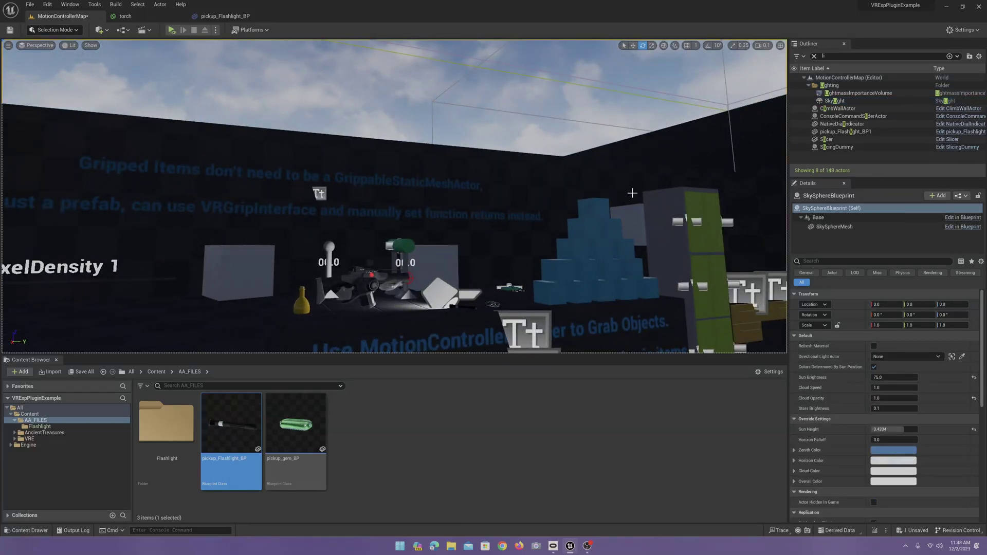
right_drag(550, 208, 547, 177)
click(849, 227)
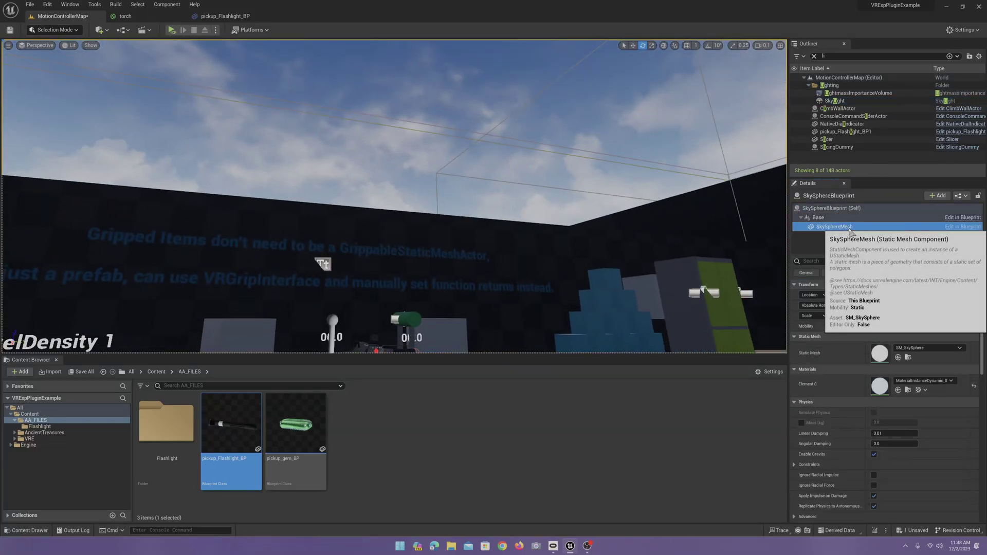
click(835, 208)
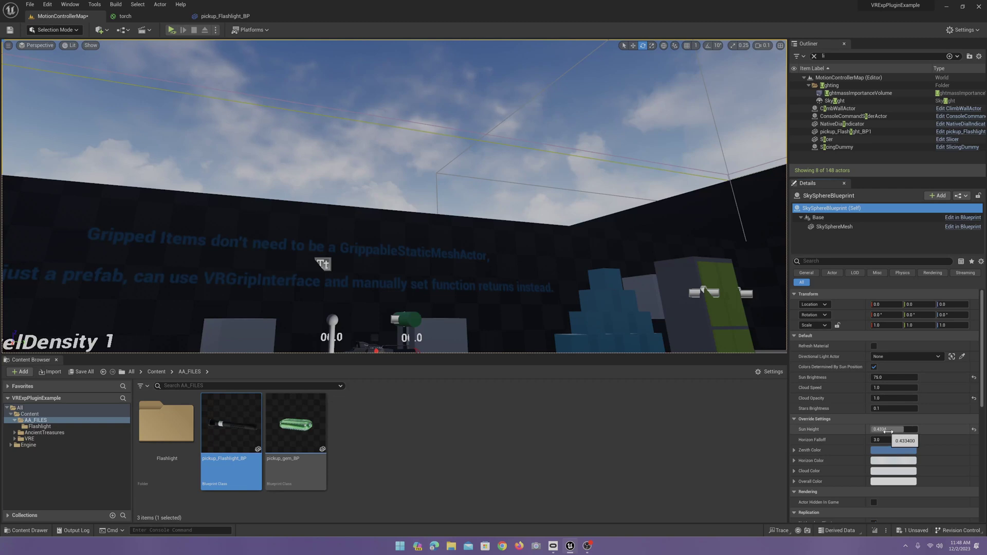
drag(887, 433, 858, 430)
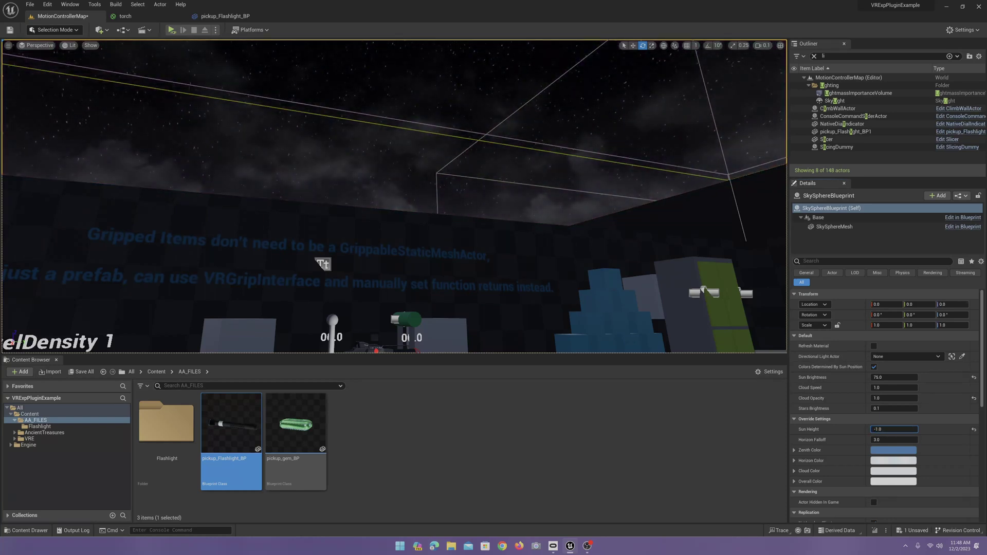
drag(859, 429, 857, 429)
Clear the selection in the level and save the MotionControllerMap
right_drag(619, 284, 699, 332)
click(606, 319)
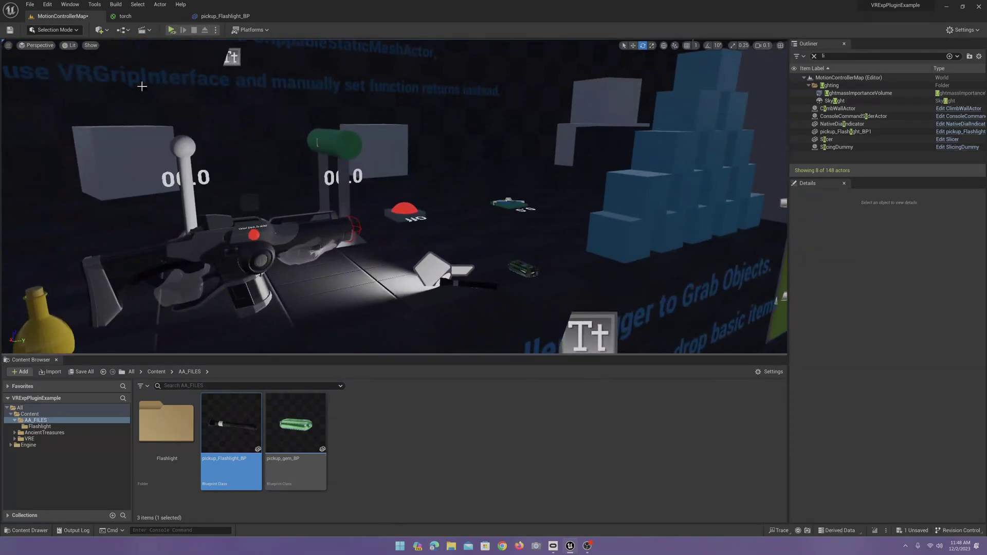
click(10, 29)
Close the torch material and open the Event Graph of pickup_Flashlight_BP
right_drag(530, 334, 417, 270)
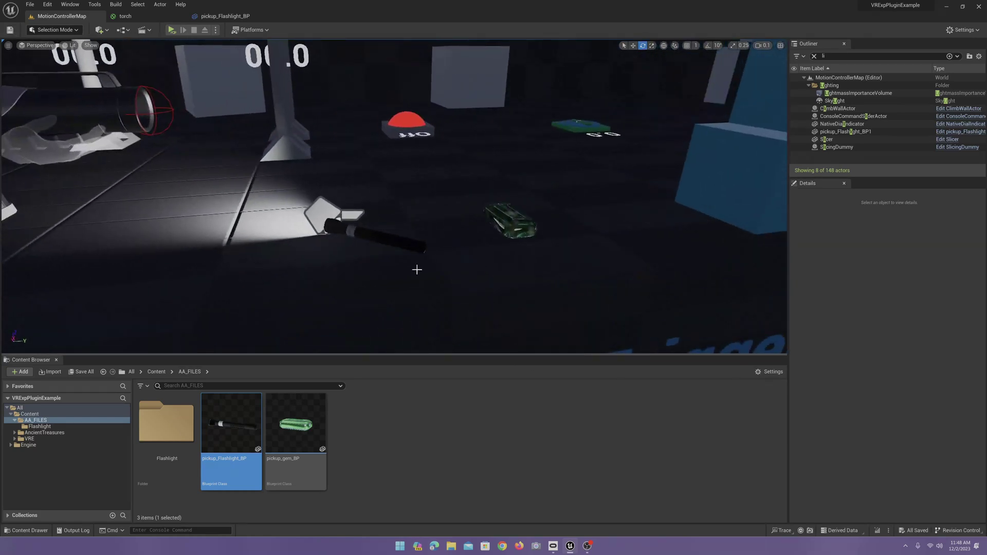
click(387, 239)
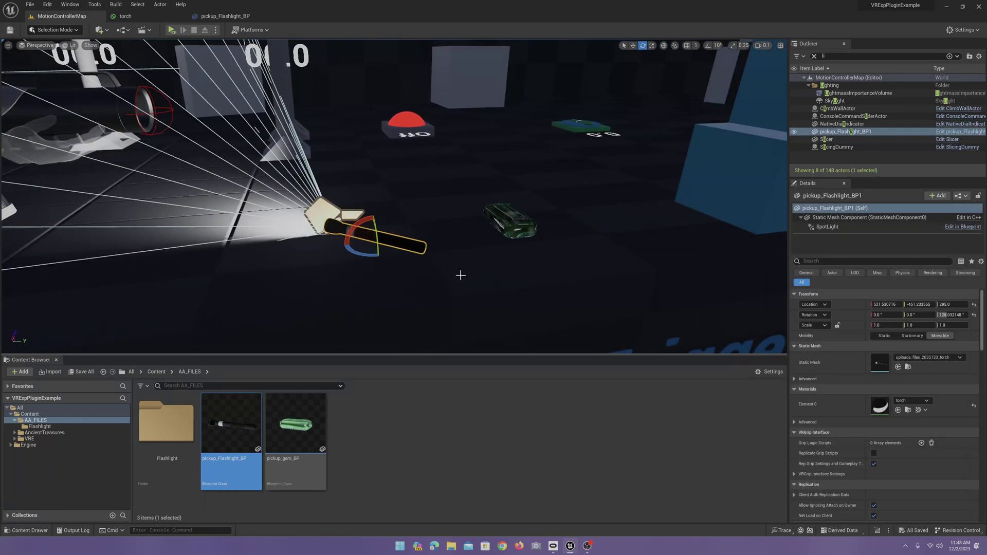
click(140, 17)
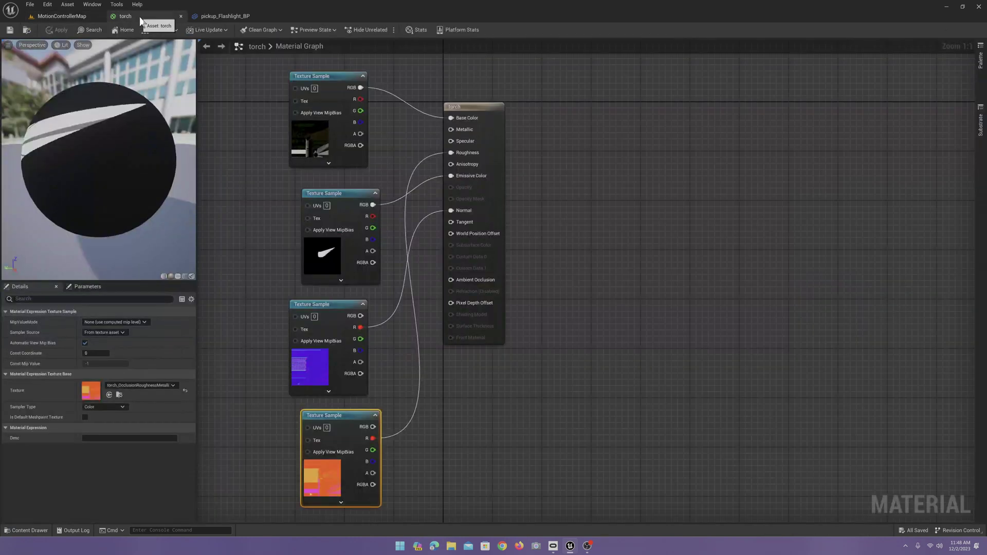
click(180, 16)
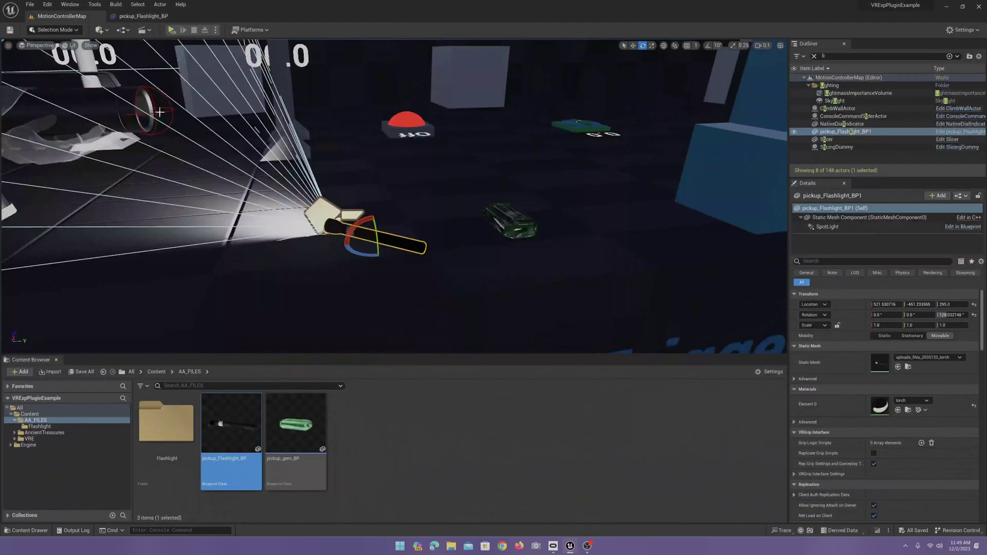
click(138, 17)
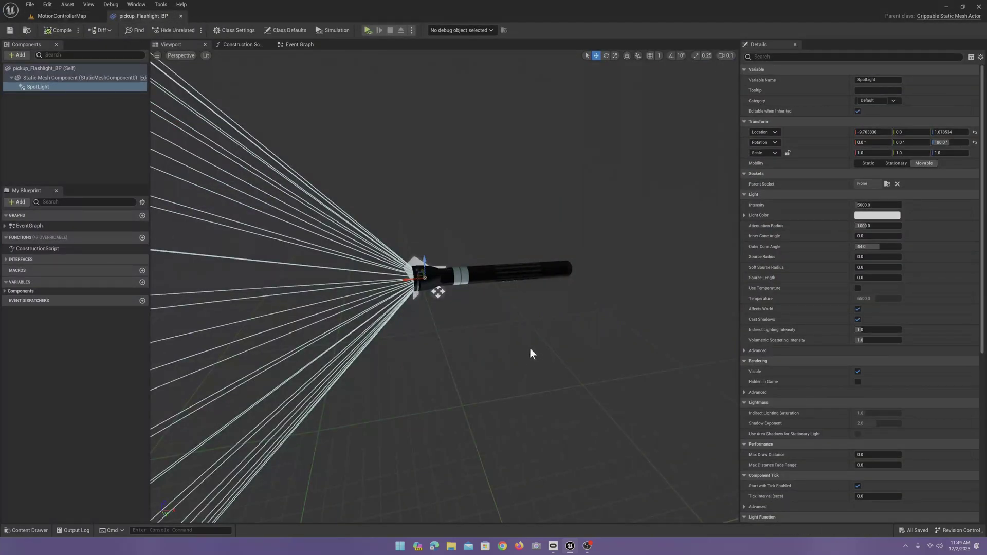
click(295, 44)
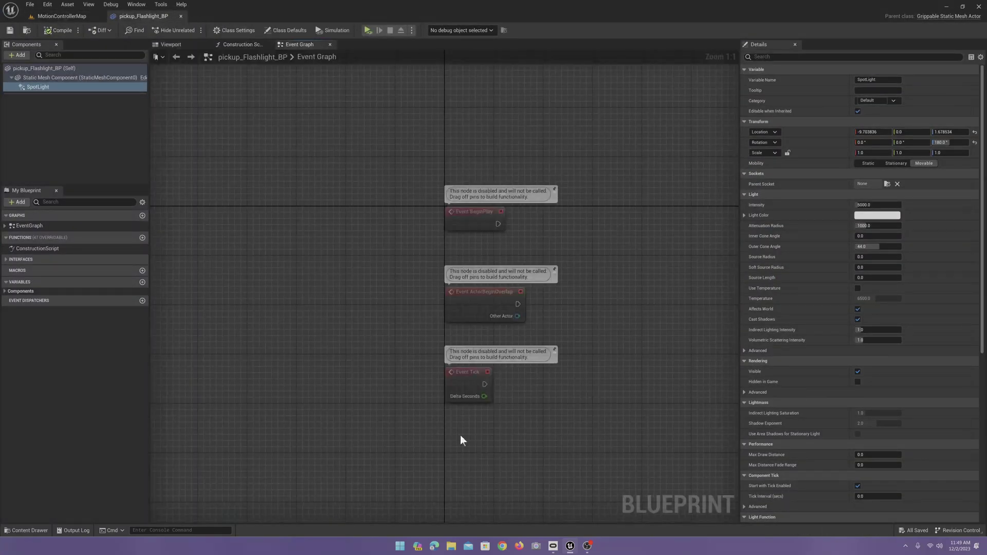
Add an Event On Used node to the graph and place it below Event Tick
right_drag(576, 382, 471, 199)
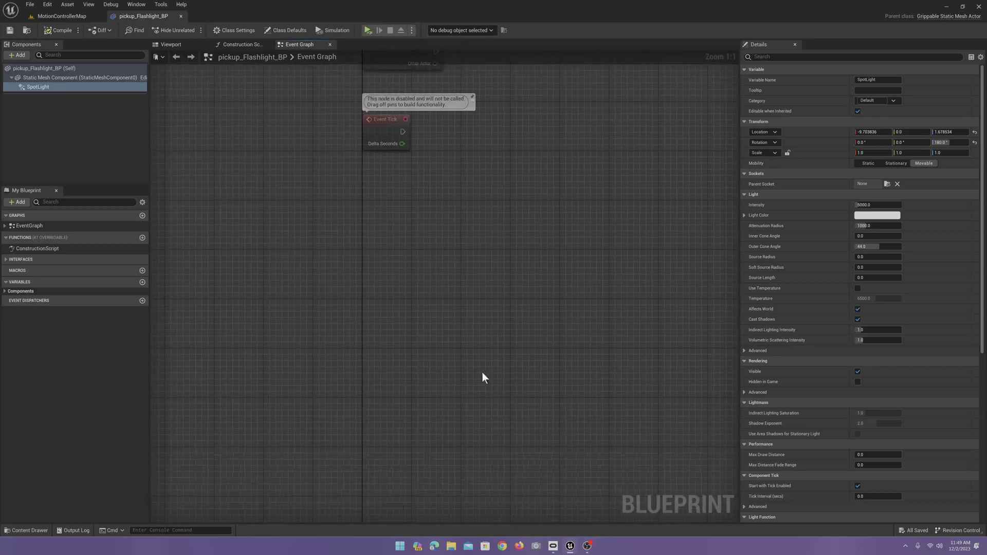
right_click(386, 246)
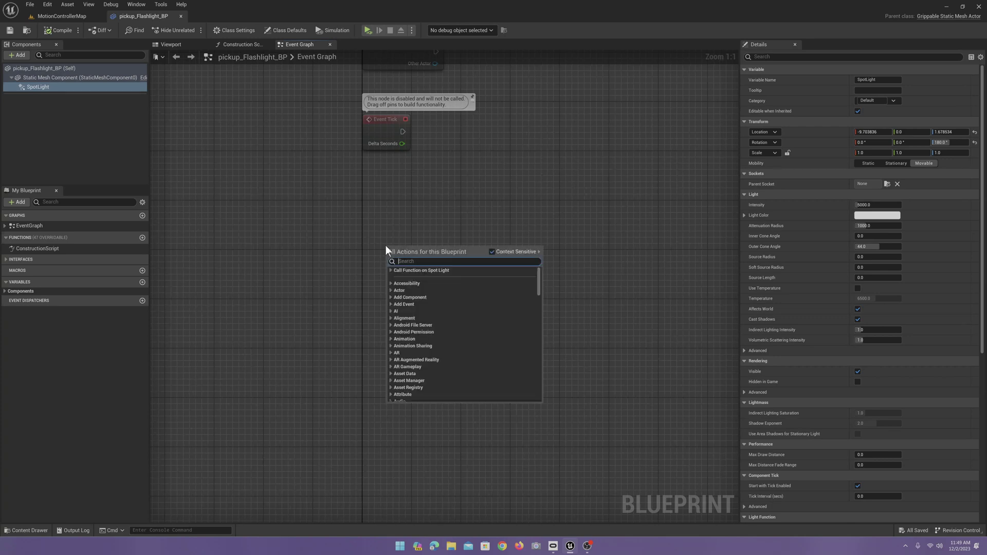
text(even)
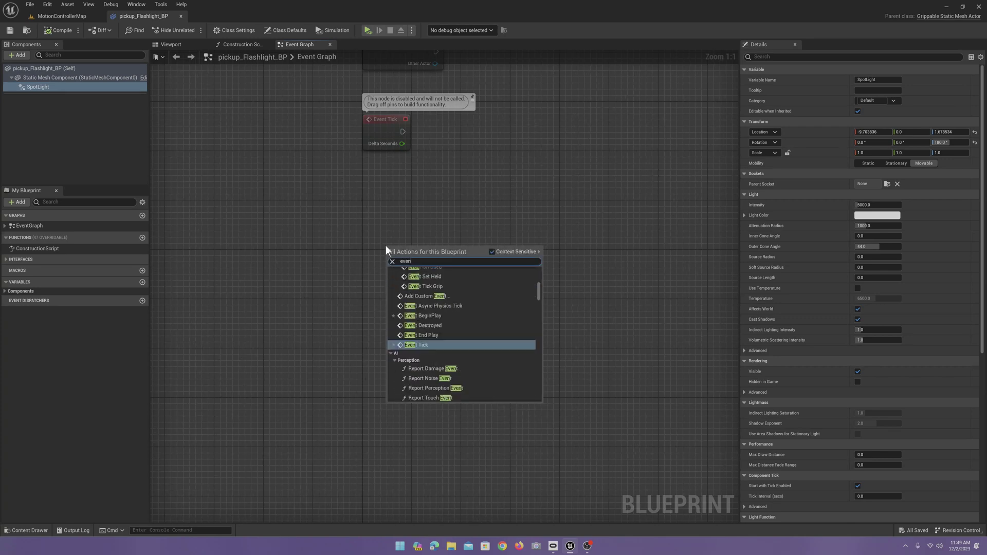
text(t on)
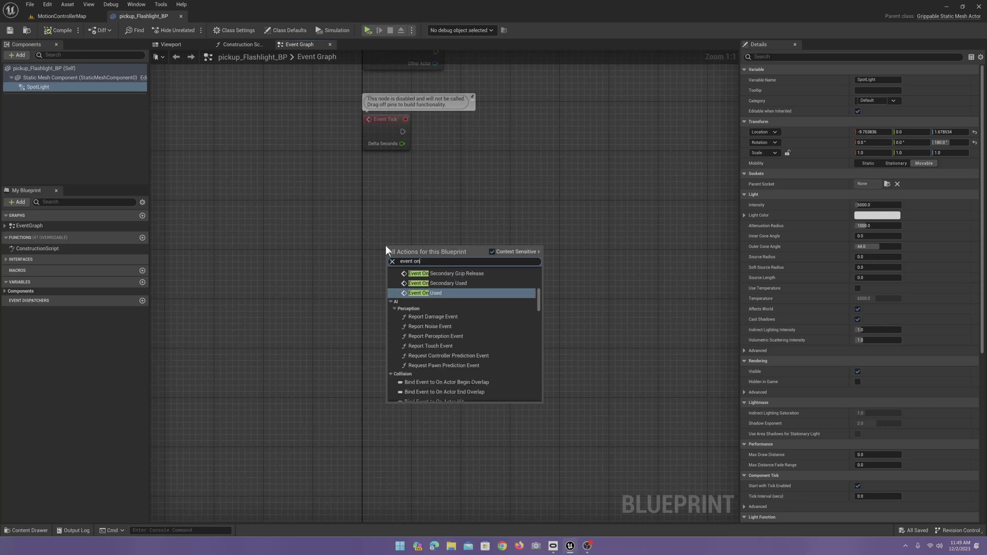
click(431, 292)
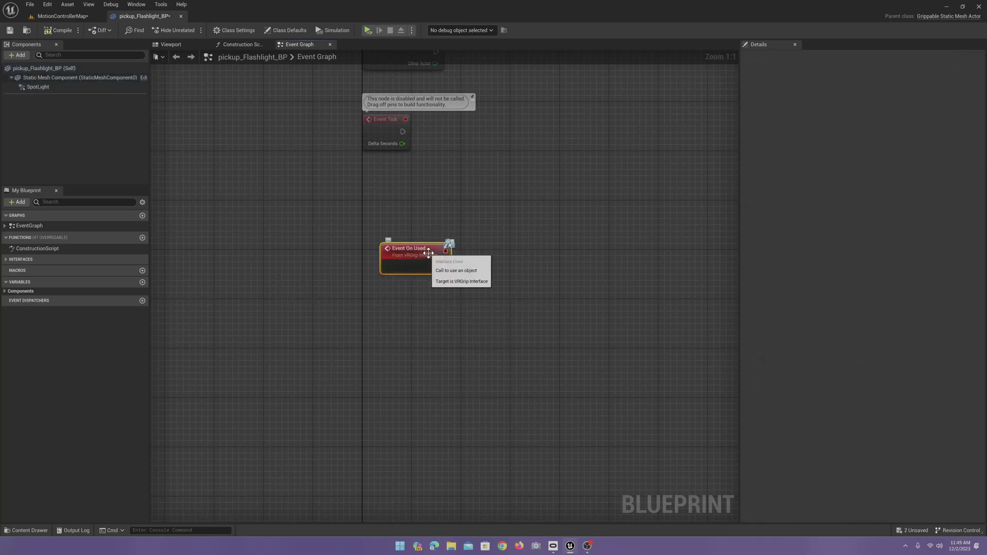
drag(452, 265, 434, 247)
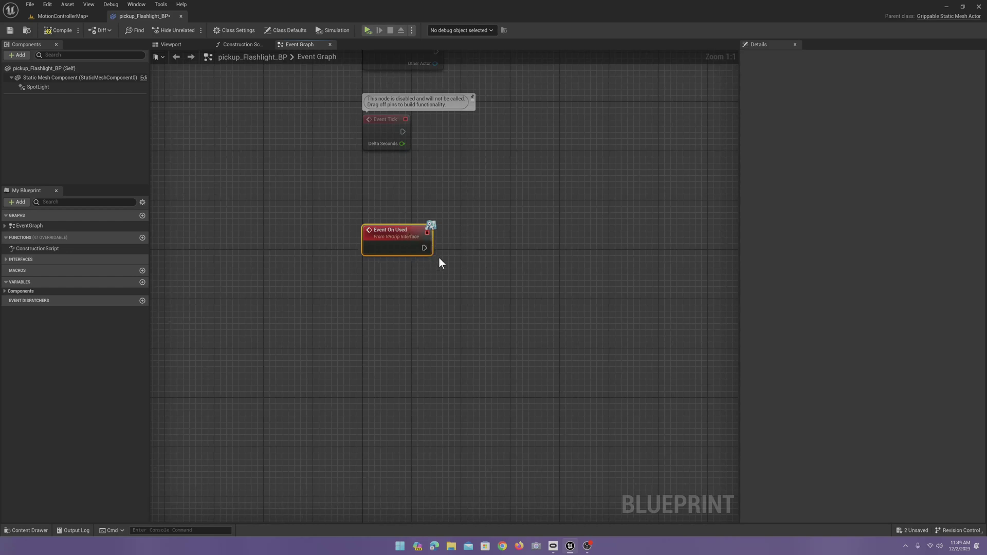
right_drag(460, 194, 465, 231)
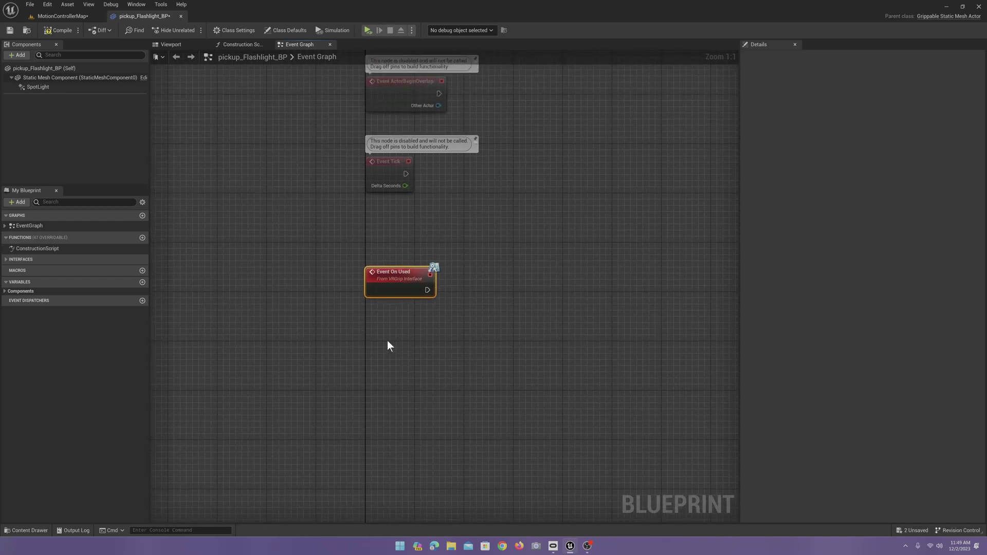
right_drag(353, 350, 277, 348)
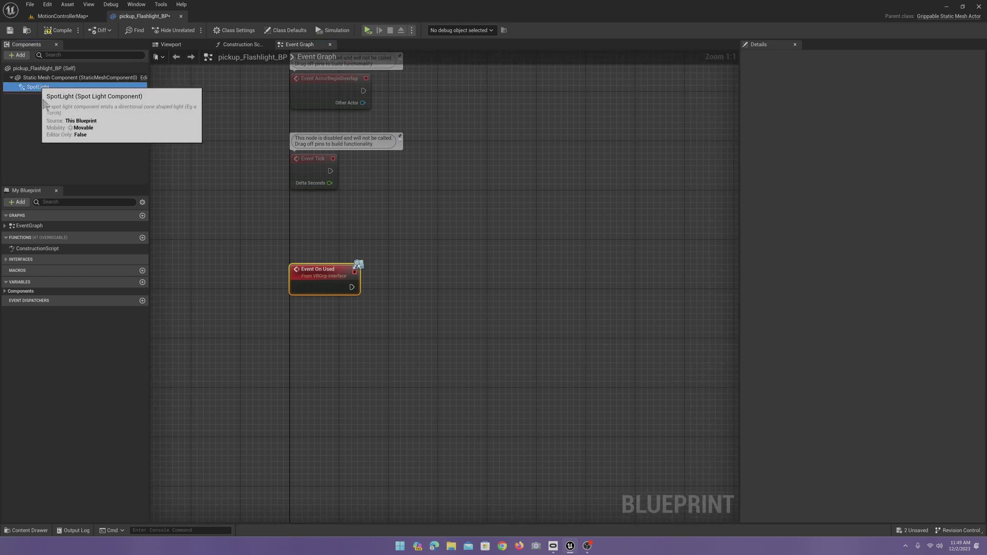
Add a SpotLight reference to the graph and a Set Intensity node targeting it, placed above and beside the reference
drag(40, 88, 403, 236)
right_drag(543, 337, 454, 335)
drag(327, 232, 475, 242)
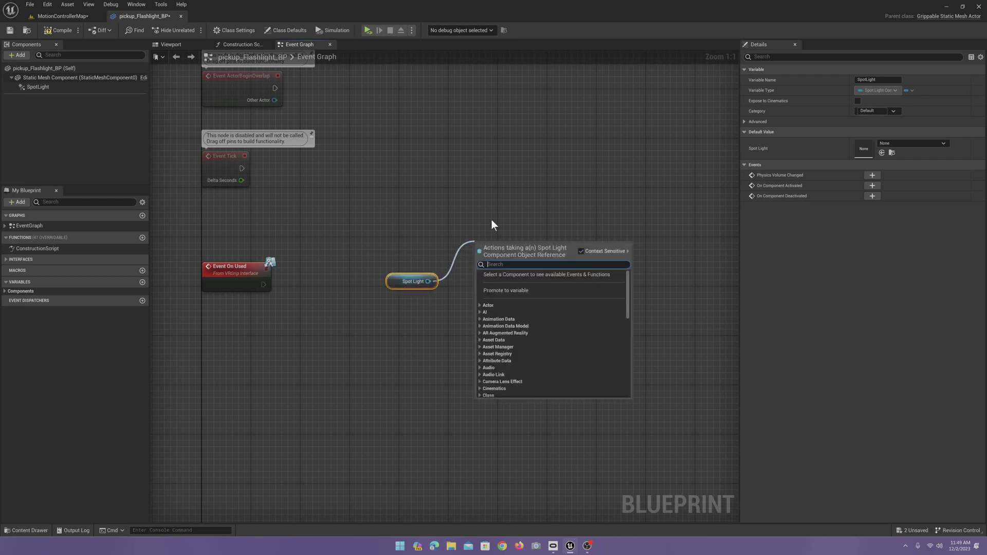
text(set)
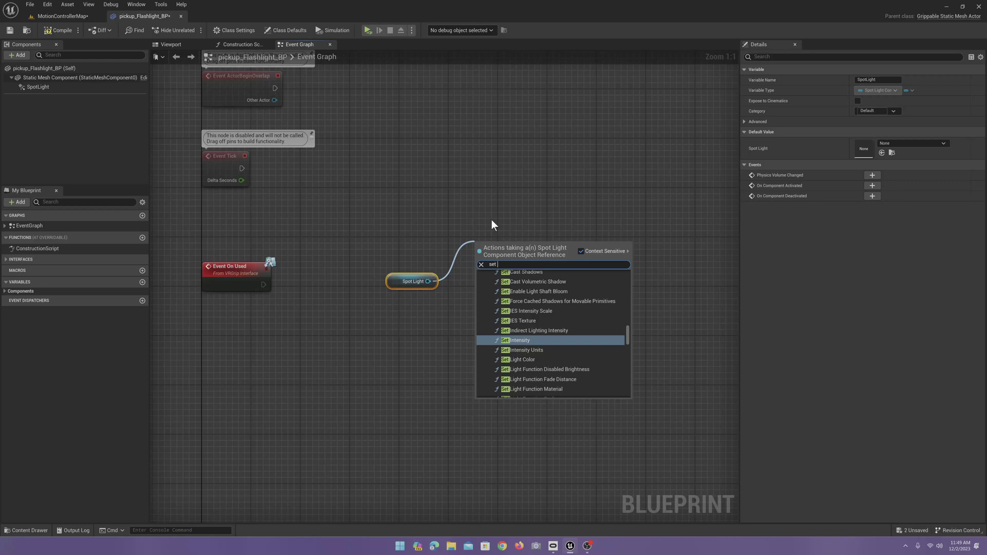
click(527, 341)
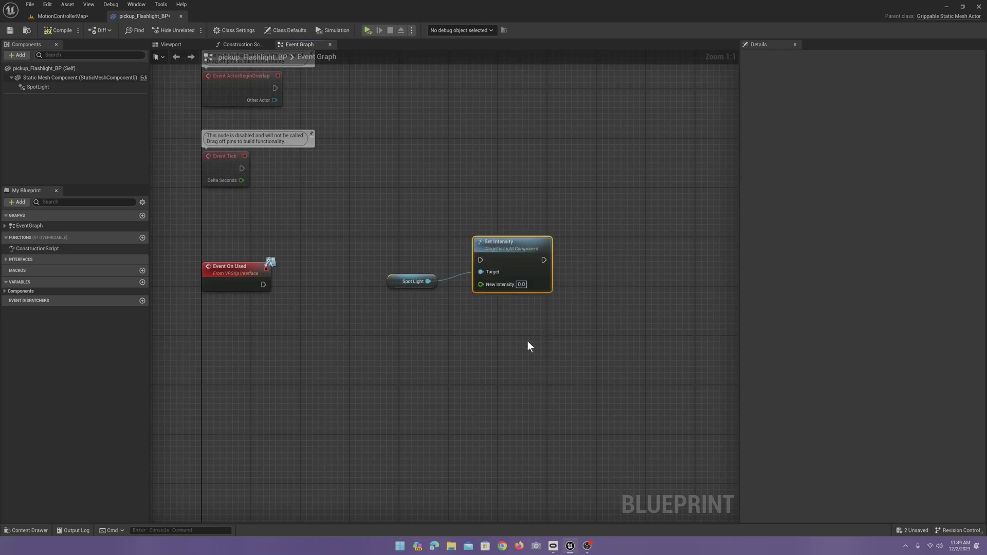
drag(524, 244, 530, 214)
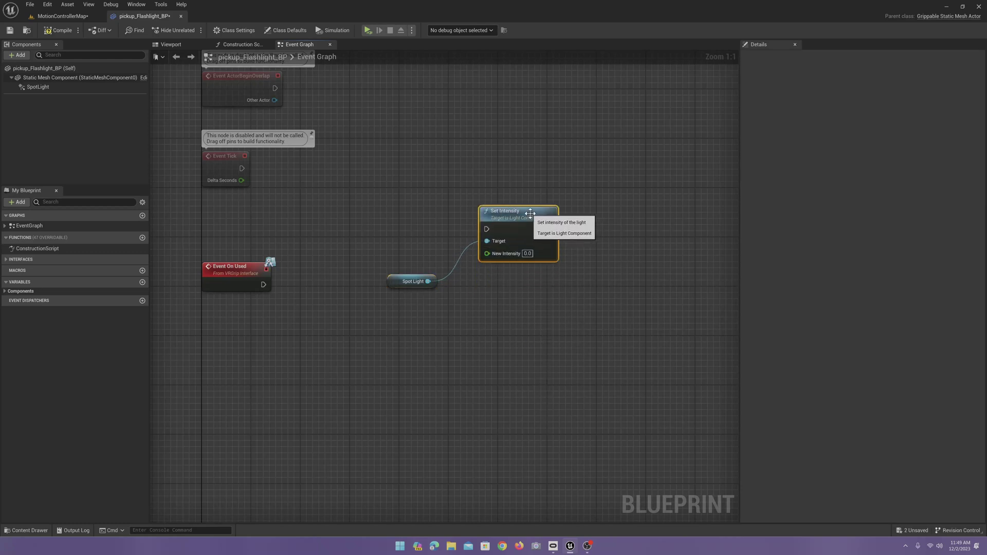
Add a Flip Flop node connected to the execution output of Event On Used
drag(263, 284, 319, 282)
text(flip)
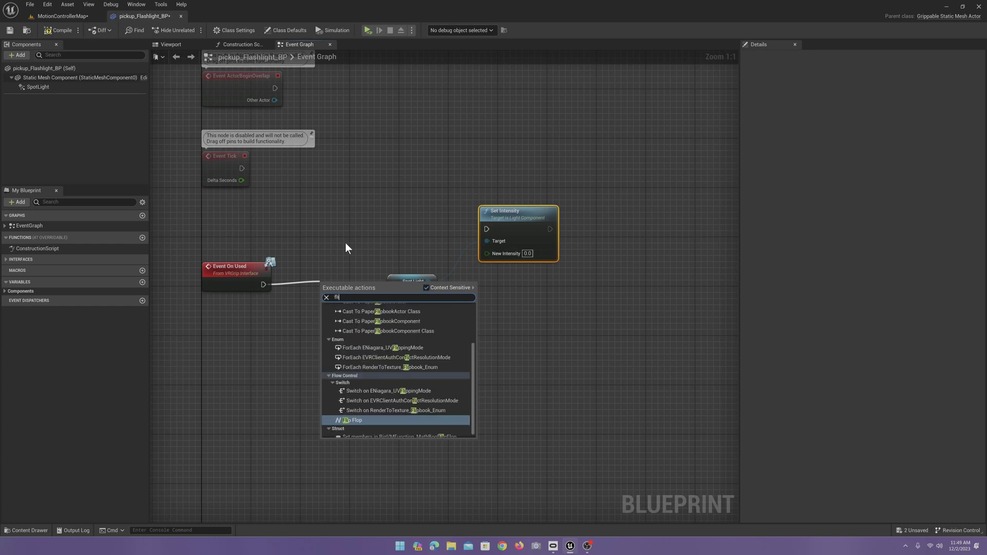
click(365, 416)
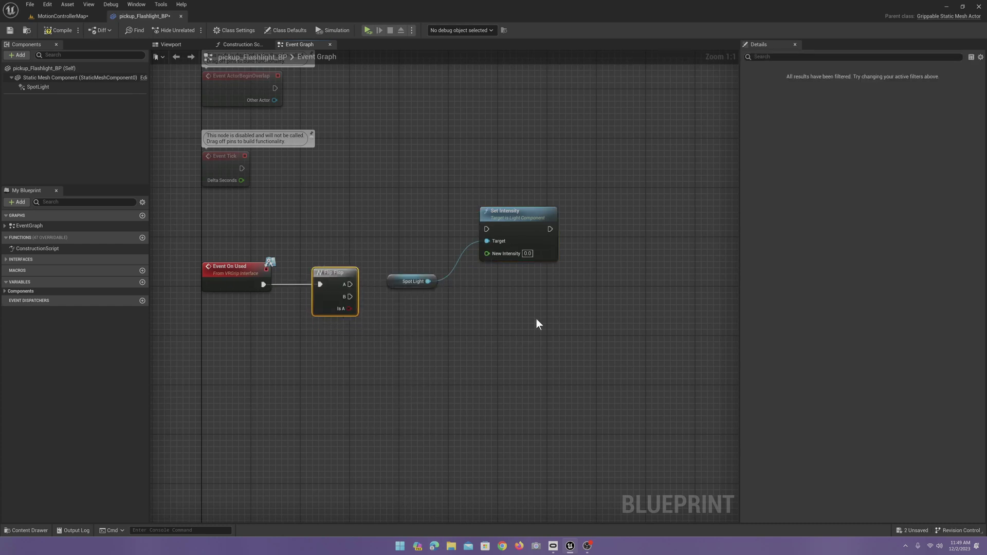
Duplicate the Set Intensity node and place the copy below the original
right_click(514, 242)
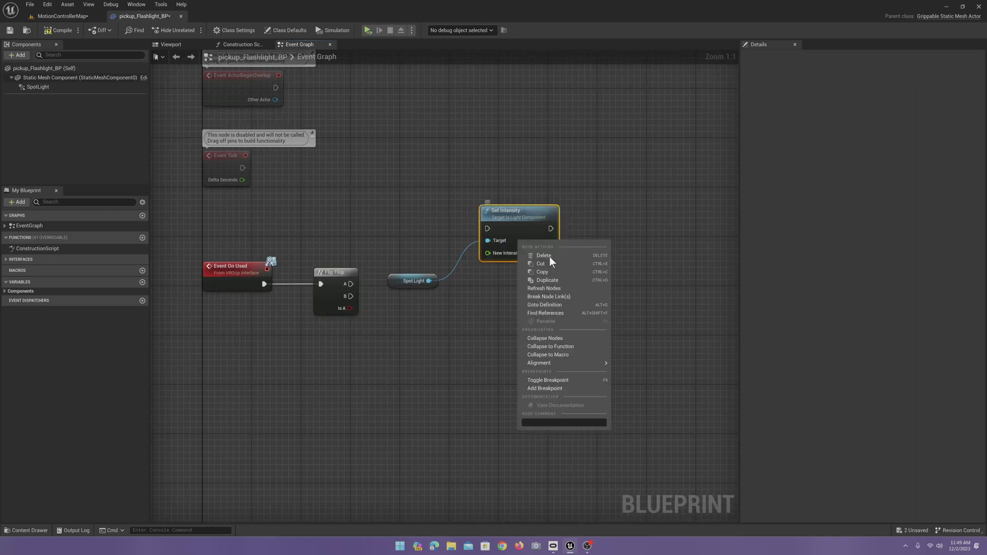
click(560, 277)
drag(565, 256, 528, 337)
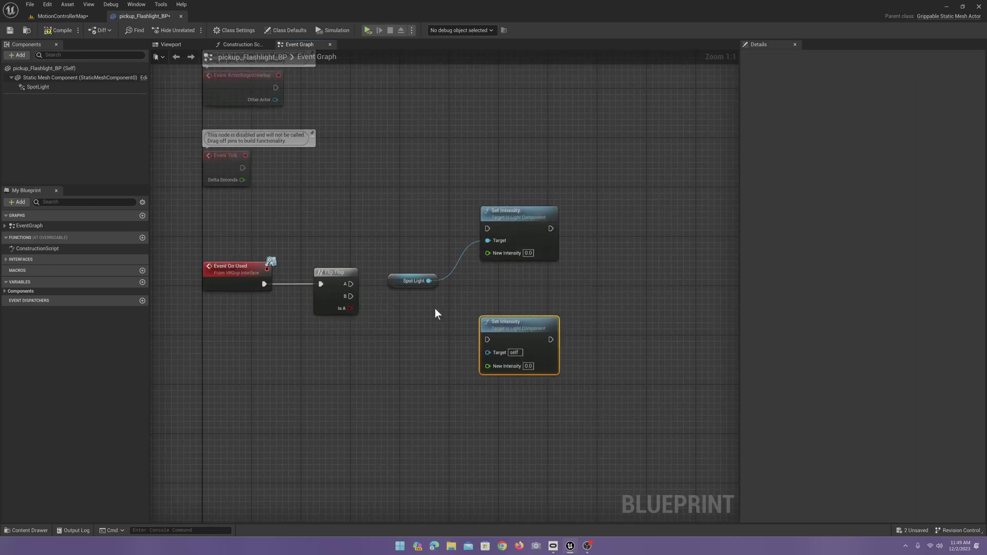
Wire Flip Flop output A to the upper Set Intensity, and output B and the Spot Light reference to the lower one
drag(353, 285, 488, 229)
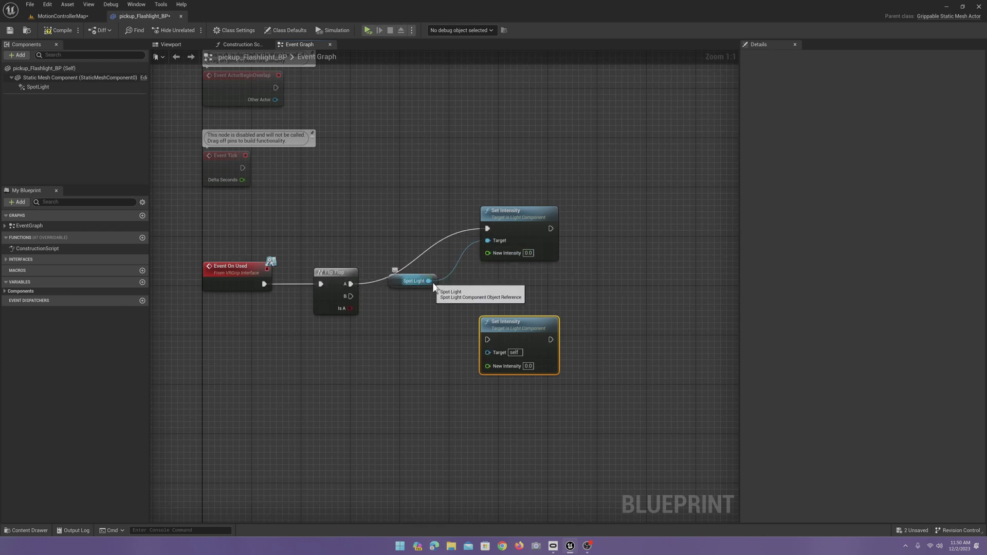
drag(429, 281, 487, 339)
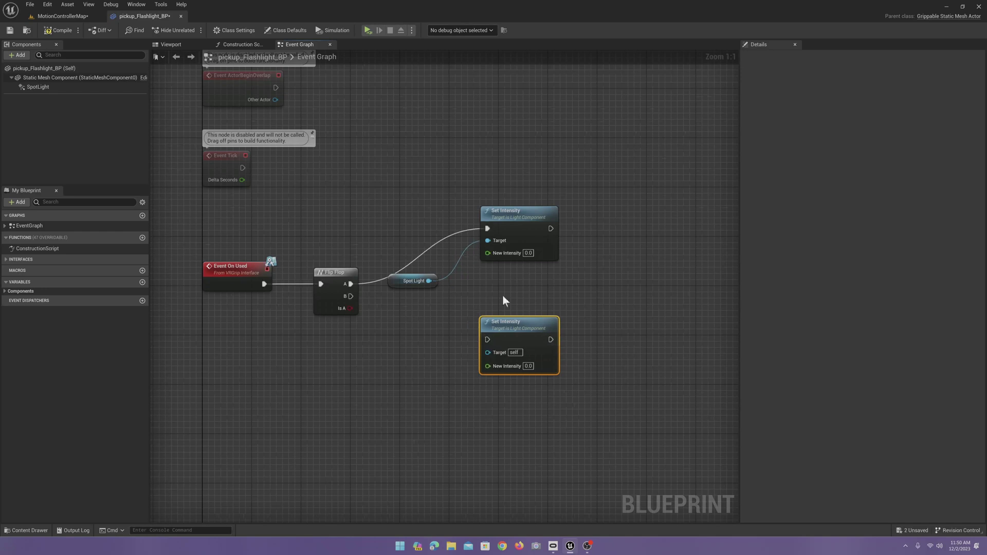
drag(429, 281, 488, 352)
drag(350, 297, 488, 339)
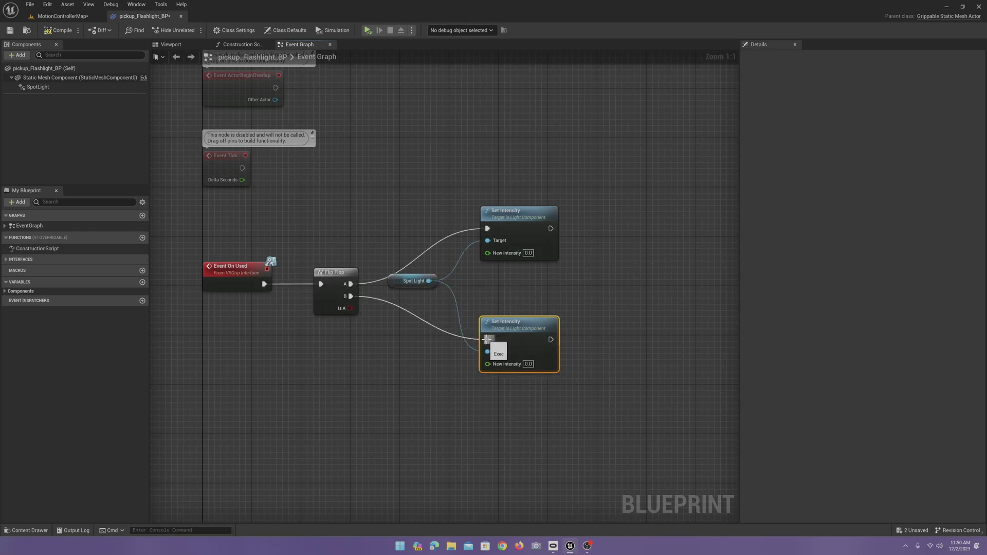
Set New Intensity on the lower Set Intensity node, driven by Flip Flop output B, to 10000
click(58, 87)
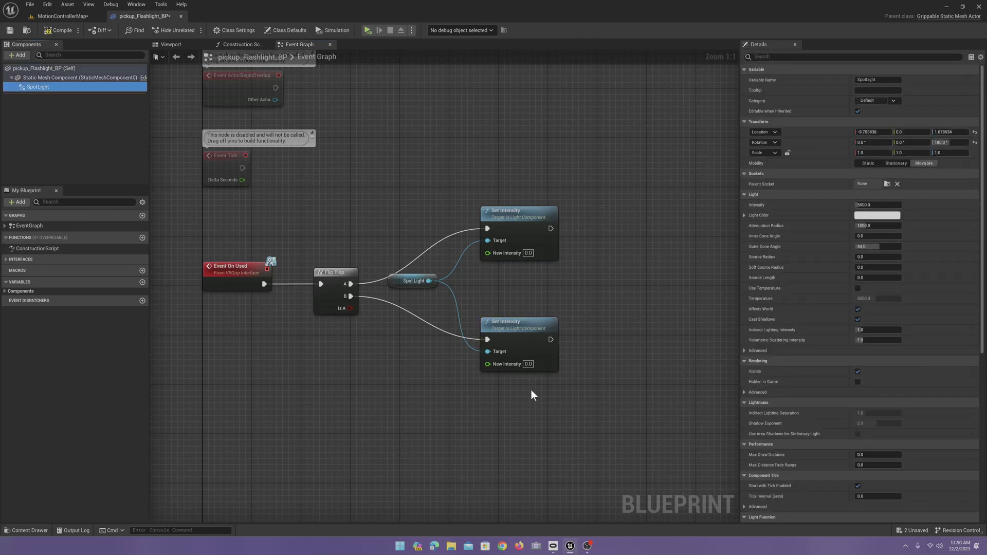
click(528, 364)
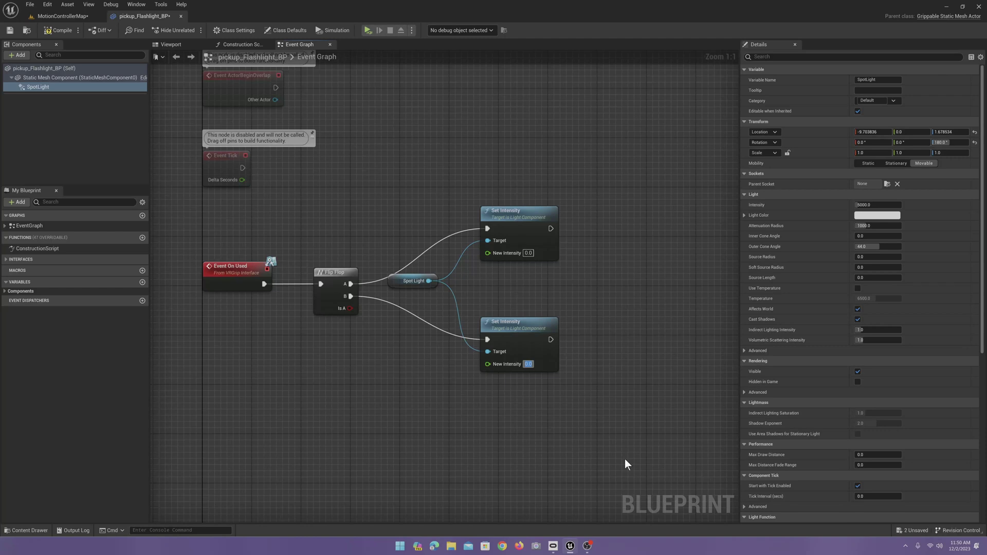
text(10000)
key(Return)
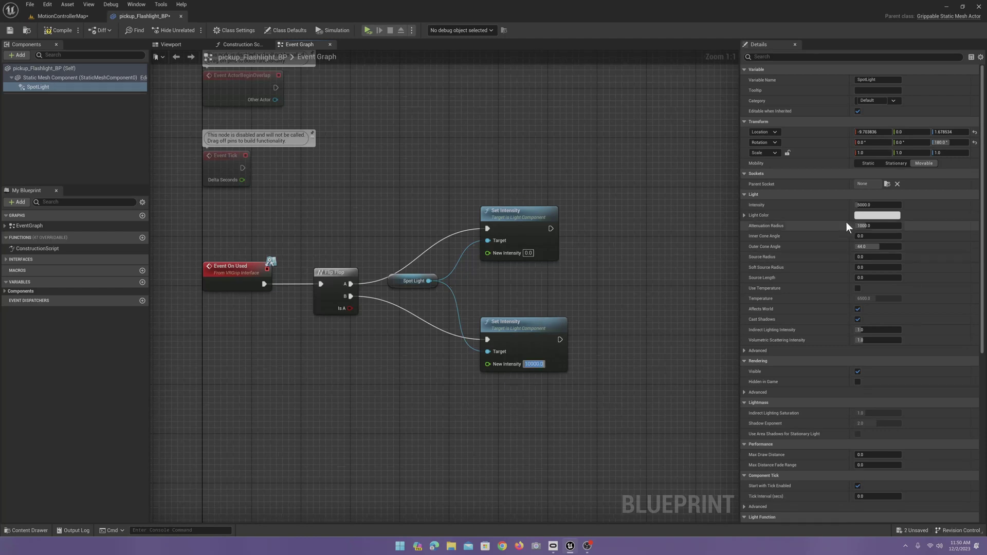
Set the SpotLight component's Intensity to 10000 and compile the flashlight blueprint
click(868, 204)
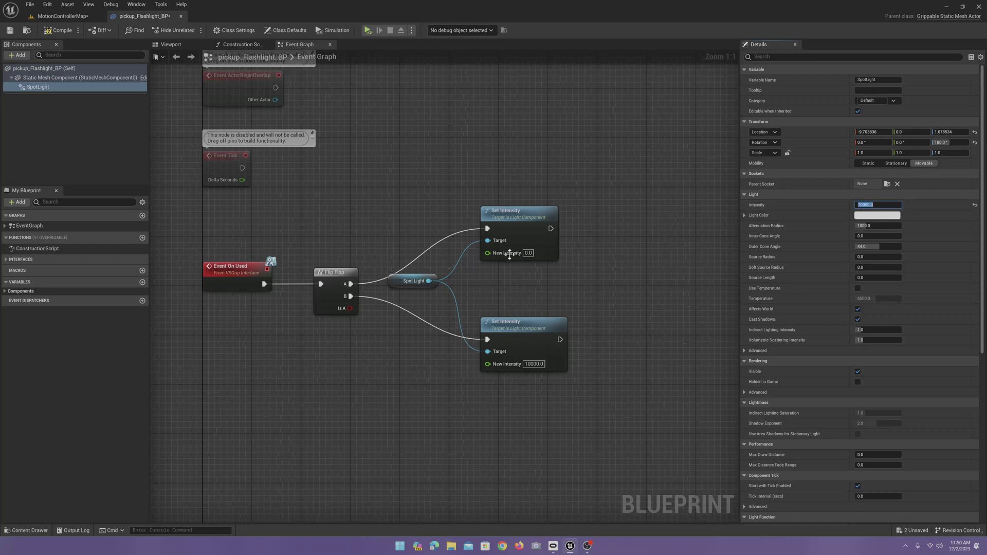
click(57, 31)
Return to MotionControllerMap, save the level and launch the VR preview
click(62, 16)
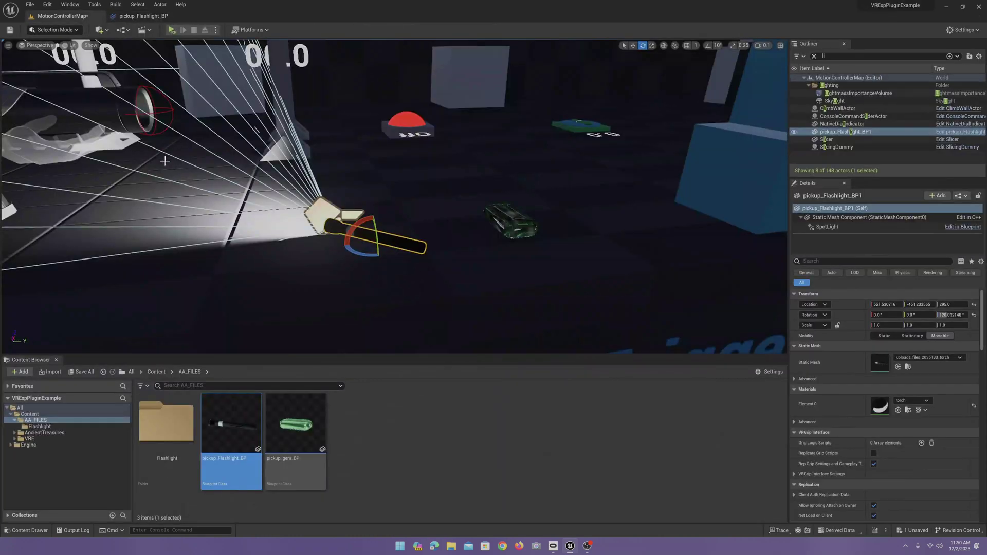
right_drag(163, 199, 99, 73)
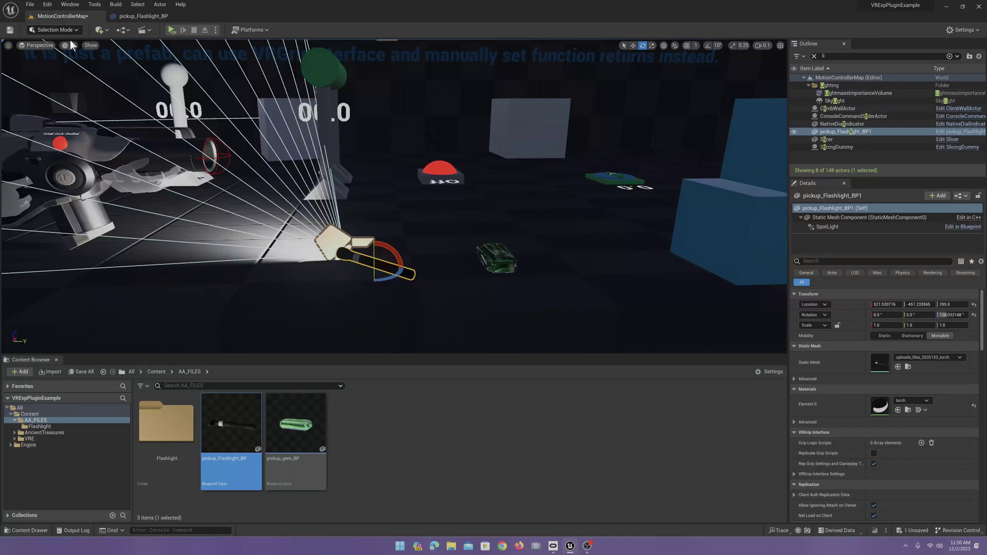
click(9, 30)
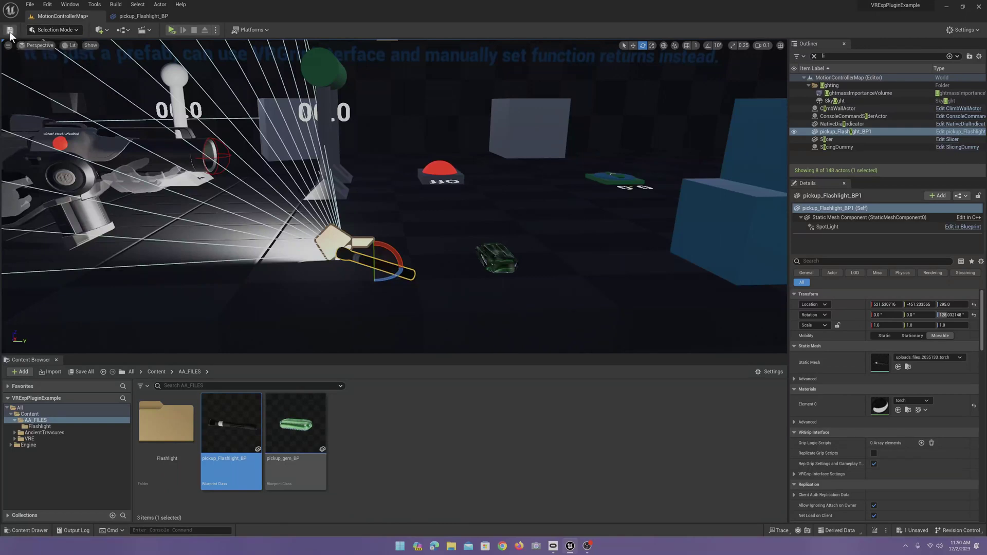
click(172, 30)
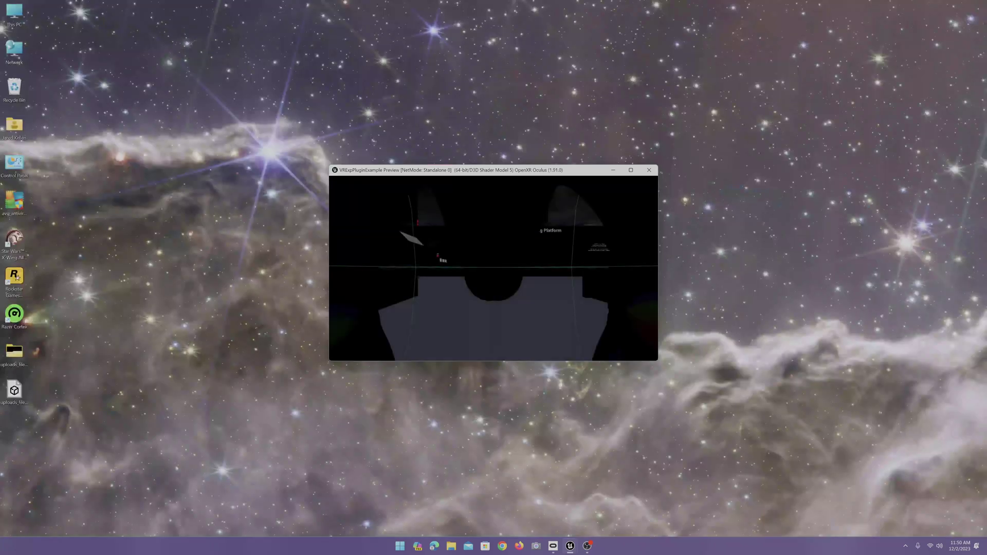